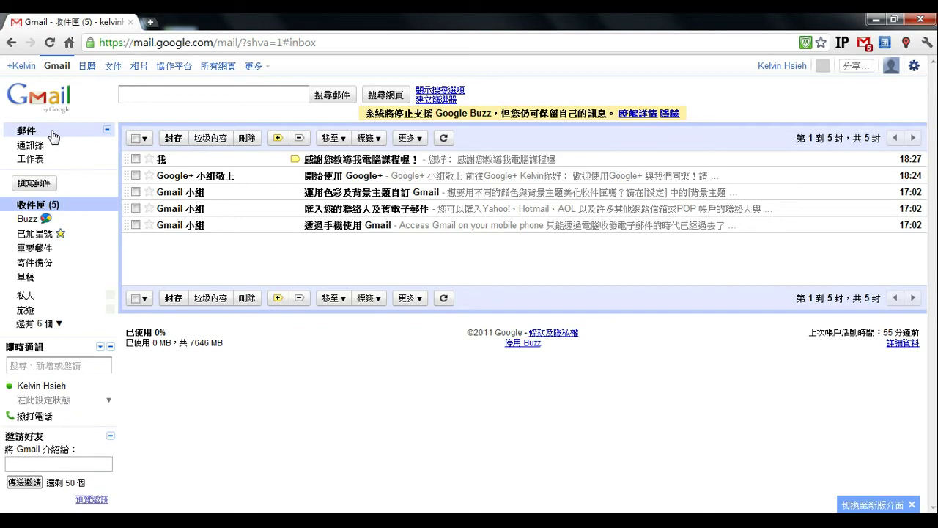
- Open Contacts and check the 新增到「我的聯絡人」 and 更多 dropdowns, closing each
left_click(40, 309)
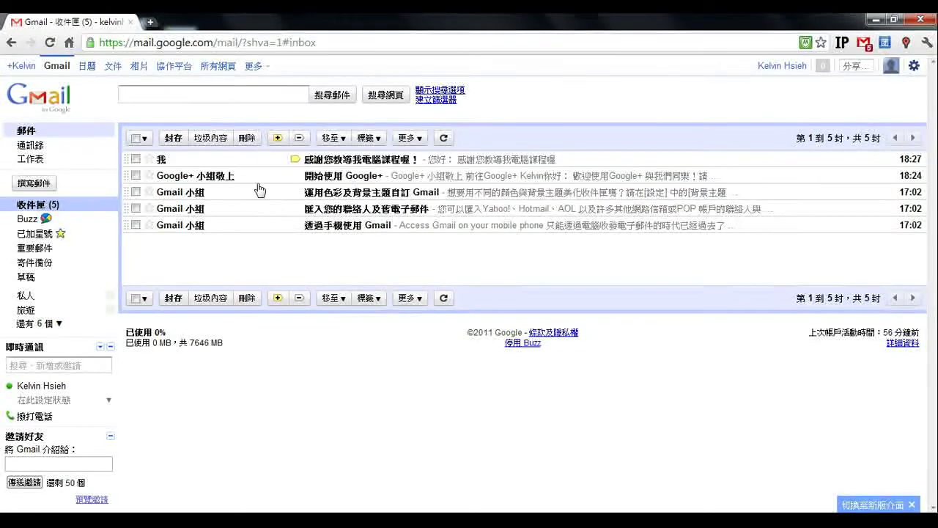
left_click(41, 150)
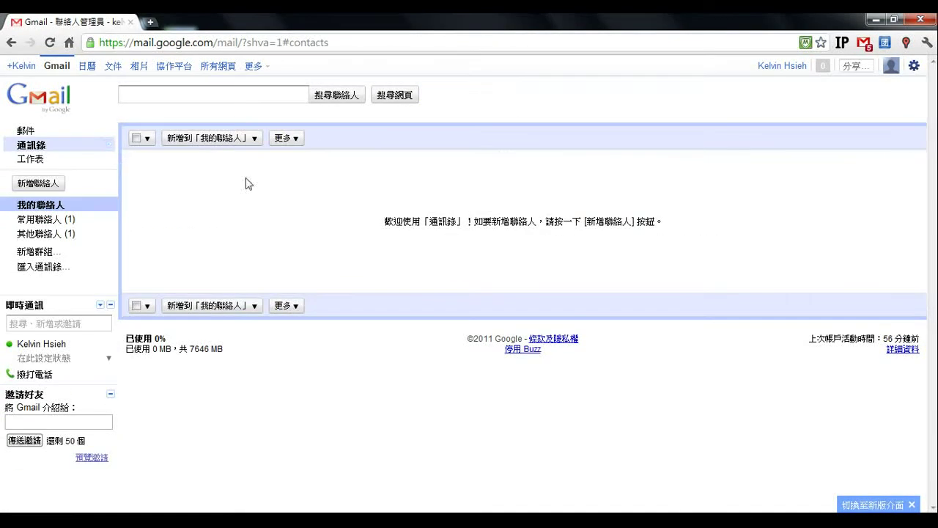
left_click(220, 142)
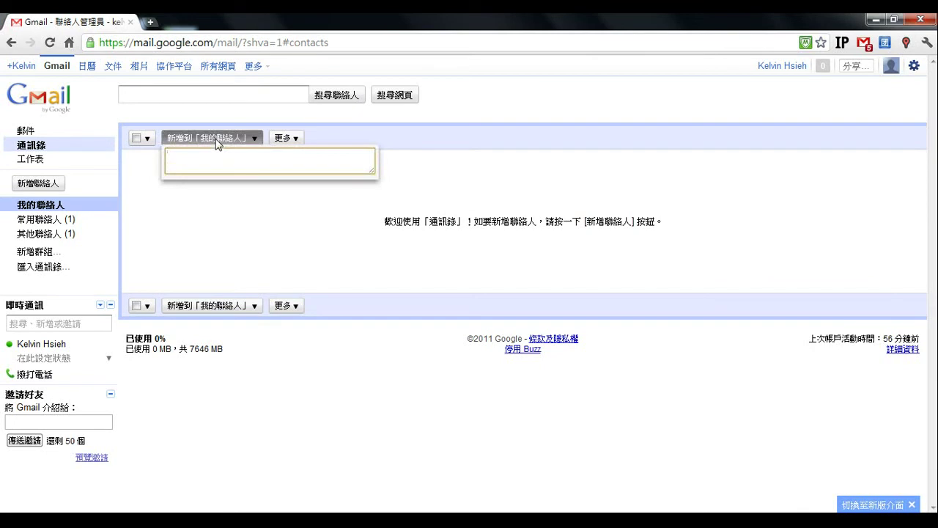
left_click(178, 196)
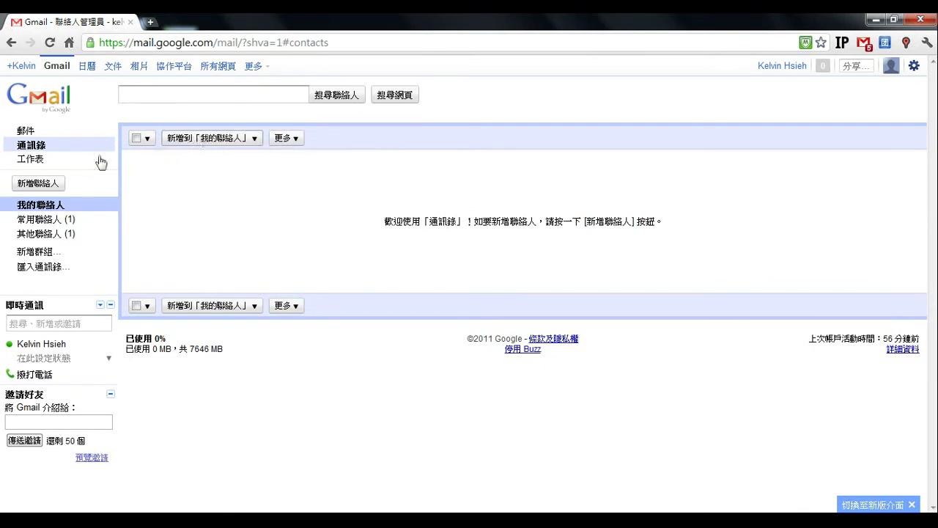
left_click(286, 141)
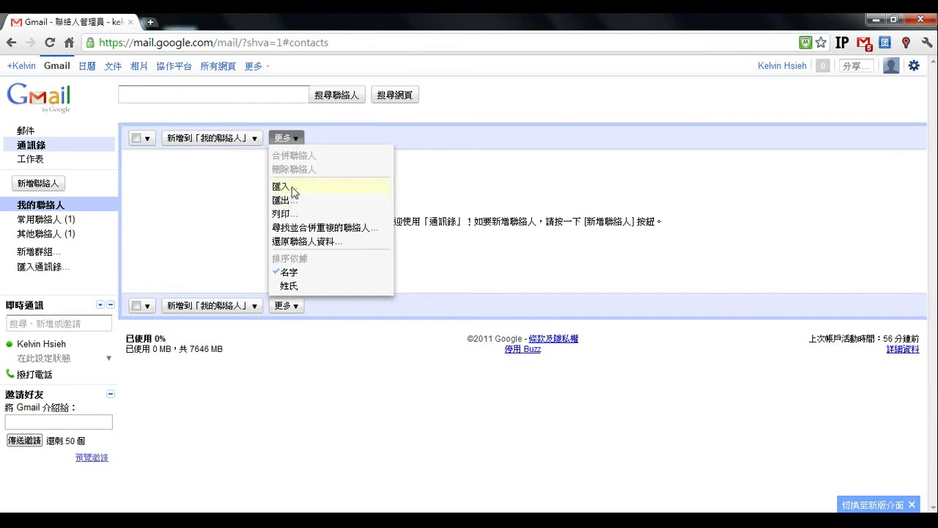
left_click(235, 194)
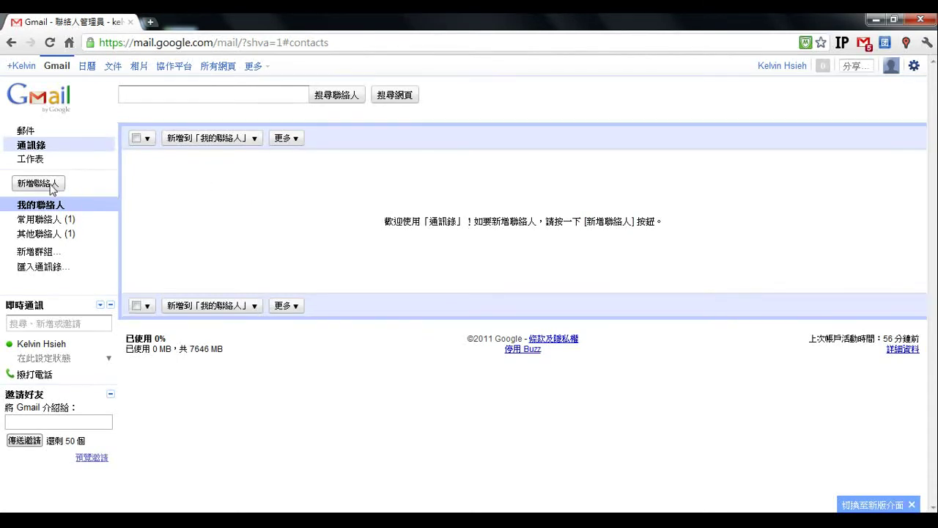
- Create a new contact named 數位科技推廣協會 and save it
left_click(58, 187)
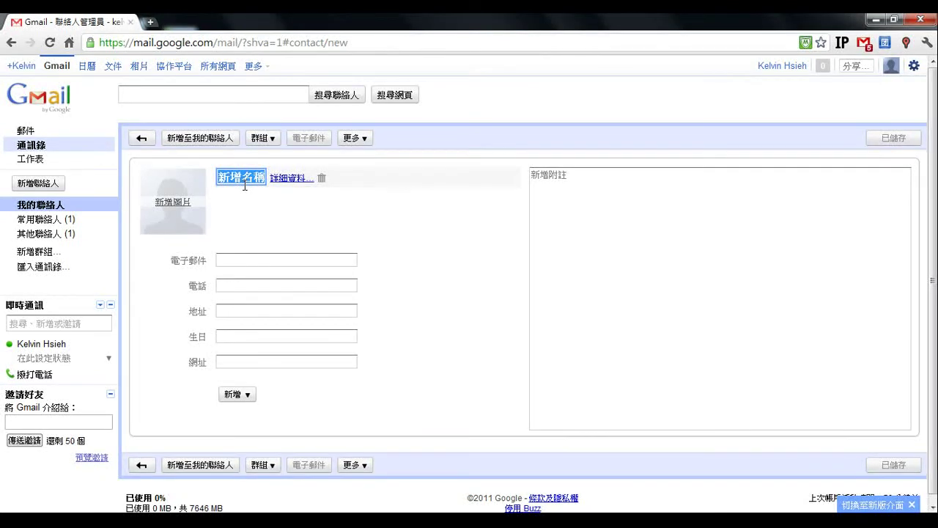
type("數位科")
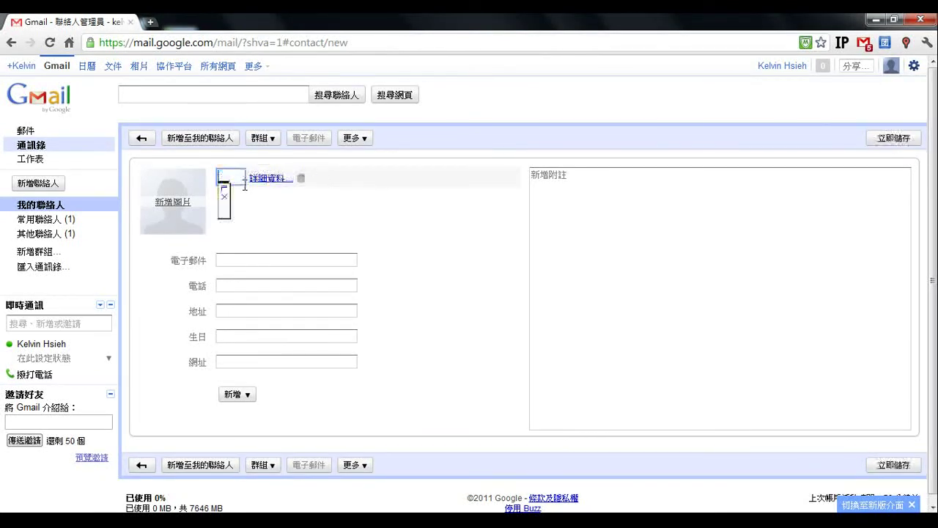
type("技")
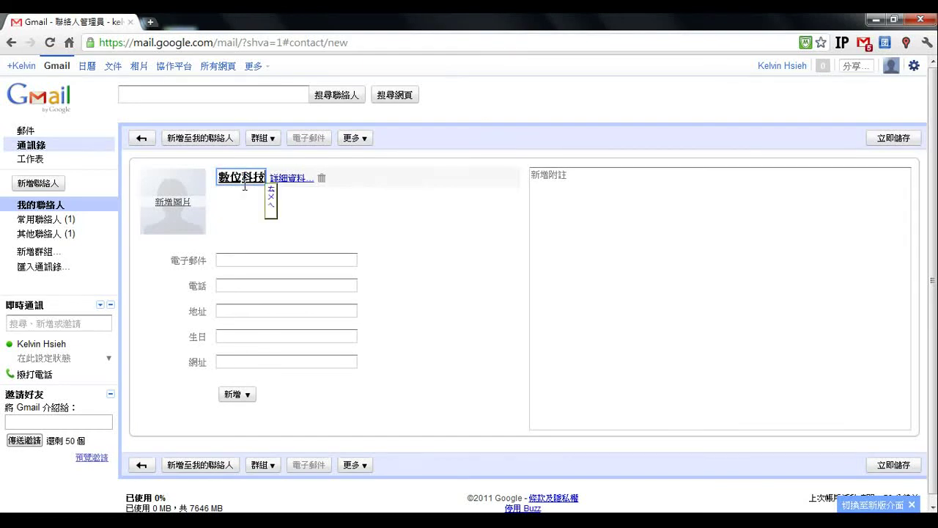
type("推廣協會")
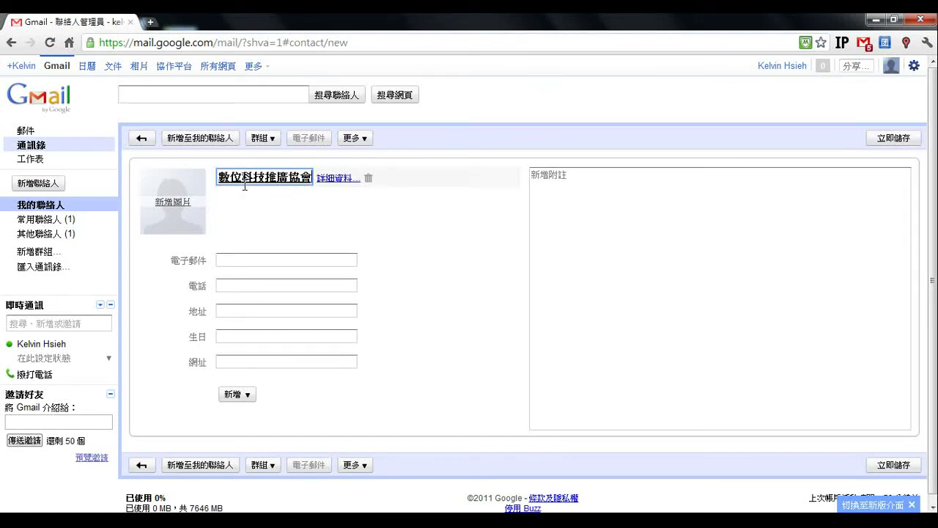
key("Return")
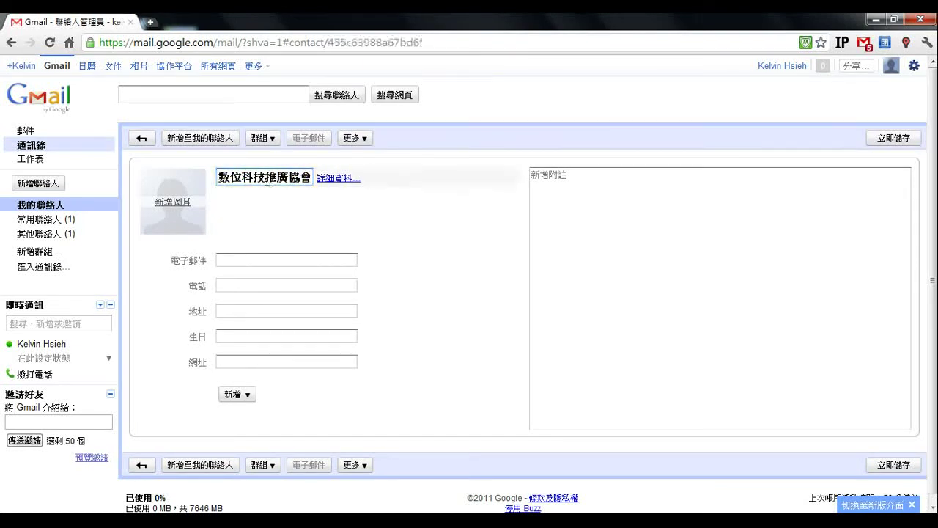
left_click_drag(224, 181, 308, 182)
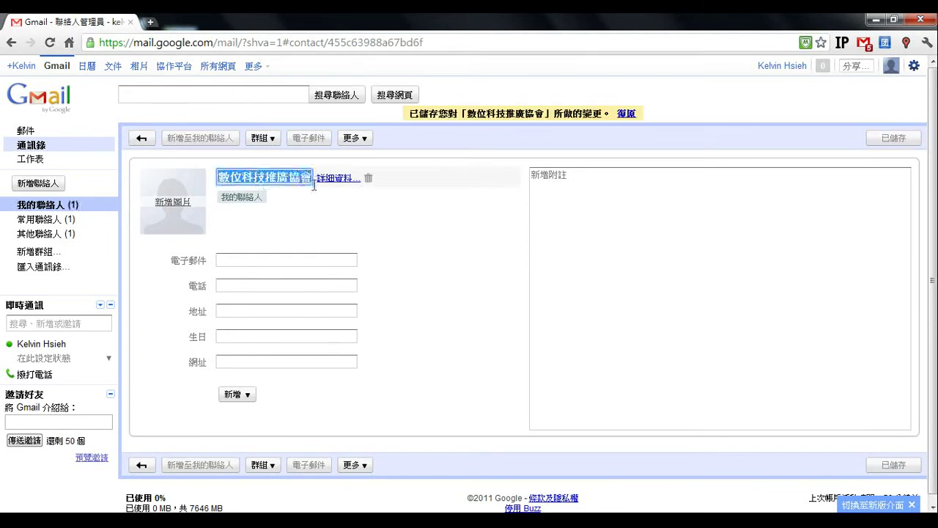
- Start adding a photo to the contact and browse to the 照片 folder on drive D
left_click(178, 208)
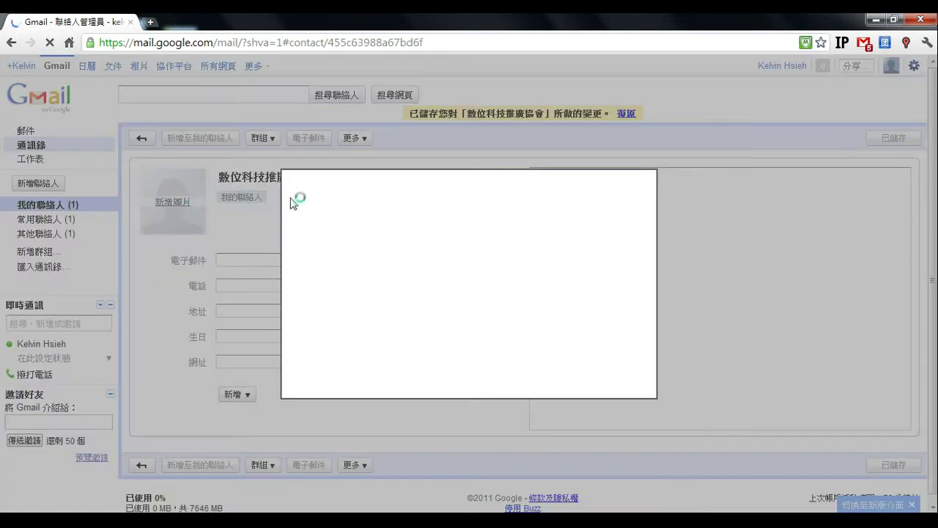
left_click(425, 206)
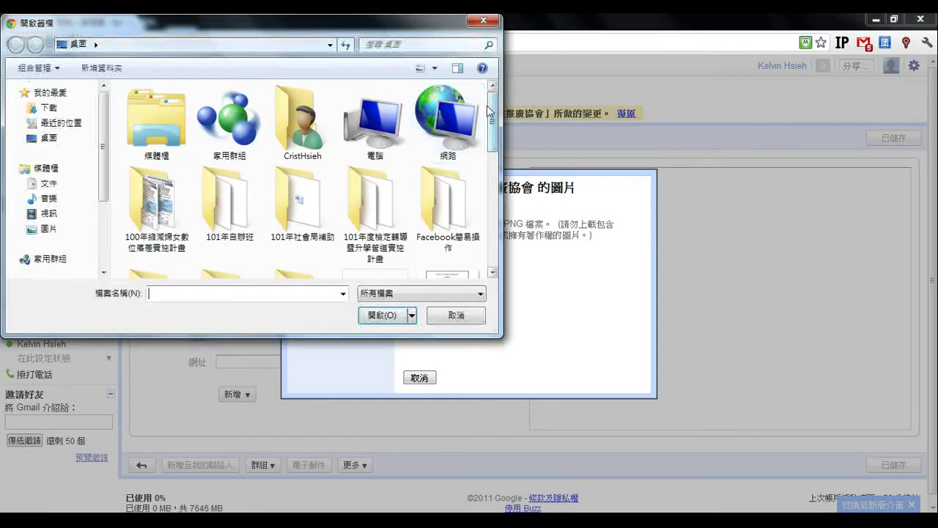
left_click_drag(493, 119, 492, 128)
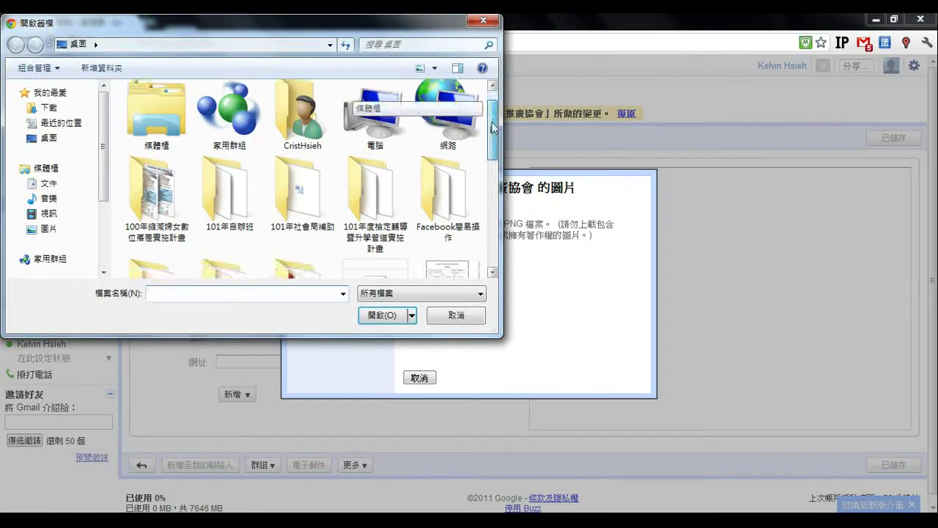
left_click_drag(108, 166, 106, 233)
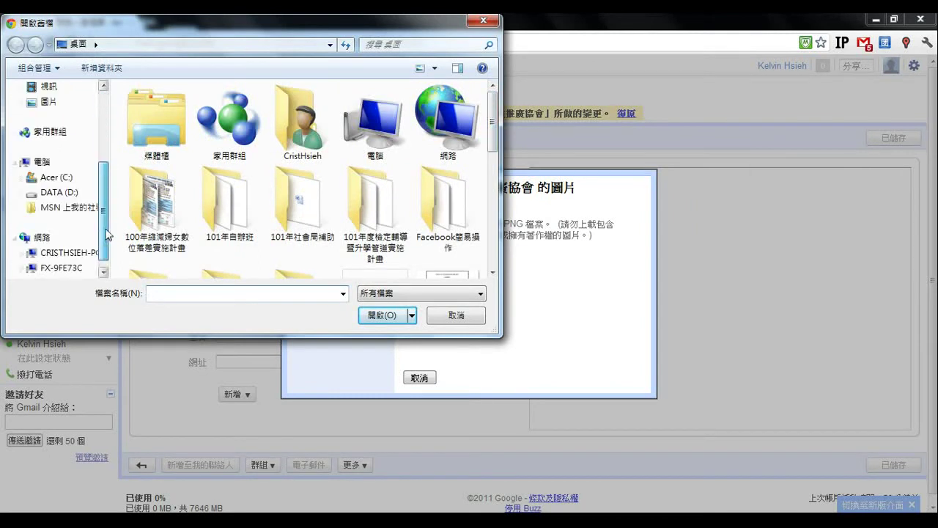
left_click(60, 192)
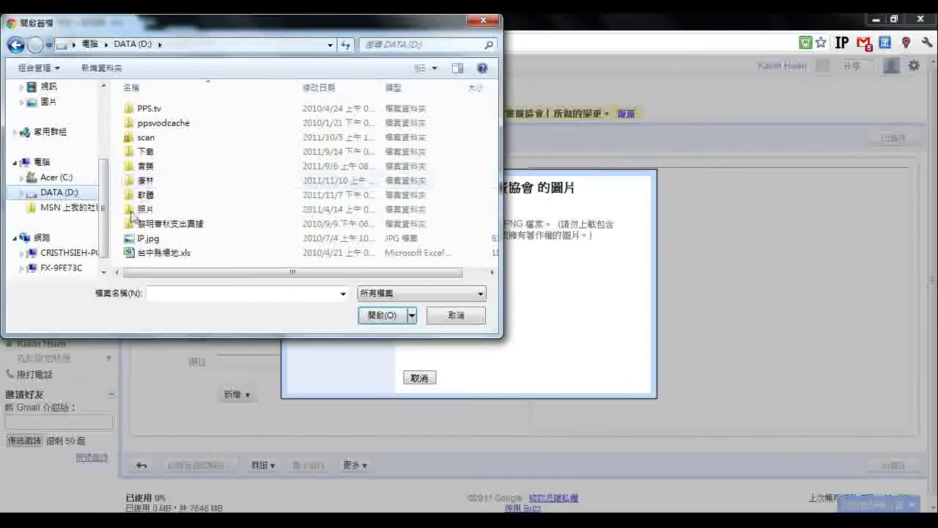
double_click(144, 209)
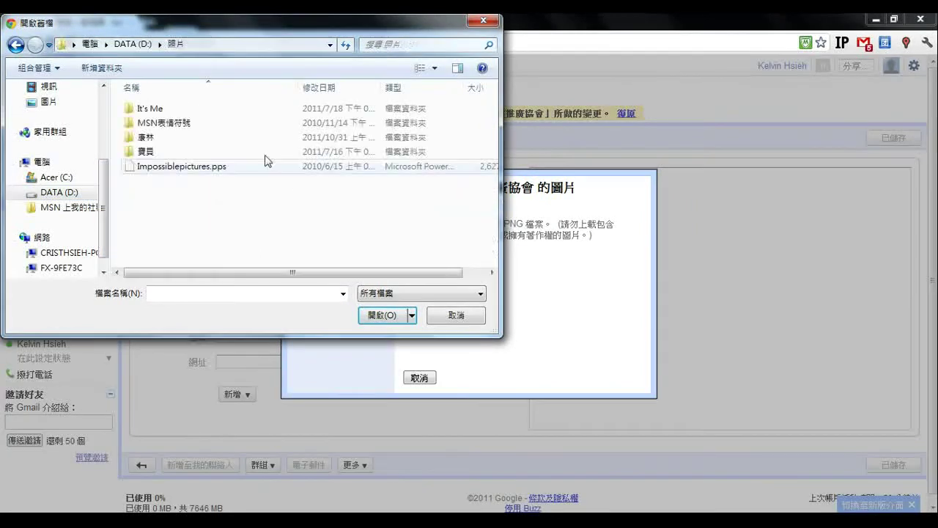
- Browse the 康林, brochure, Google雲端 and 原始檔 folders, then close the picker without choosing a file
double_click(150, 138)
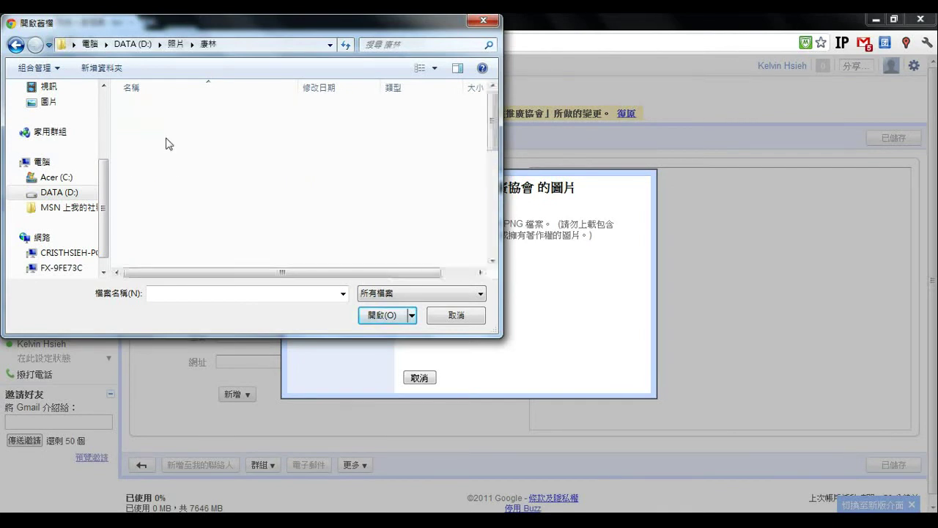
scroll(249, 152, "down", 12)
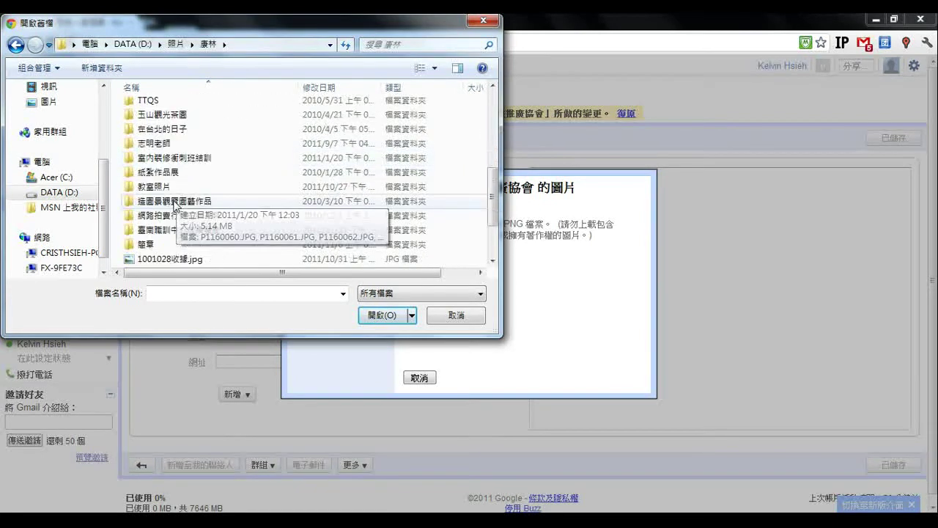
double_click(151, 202)
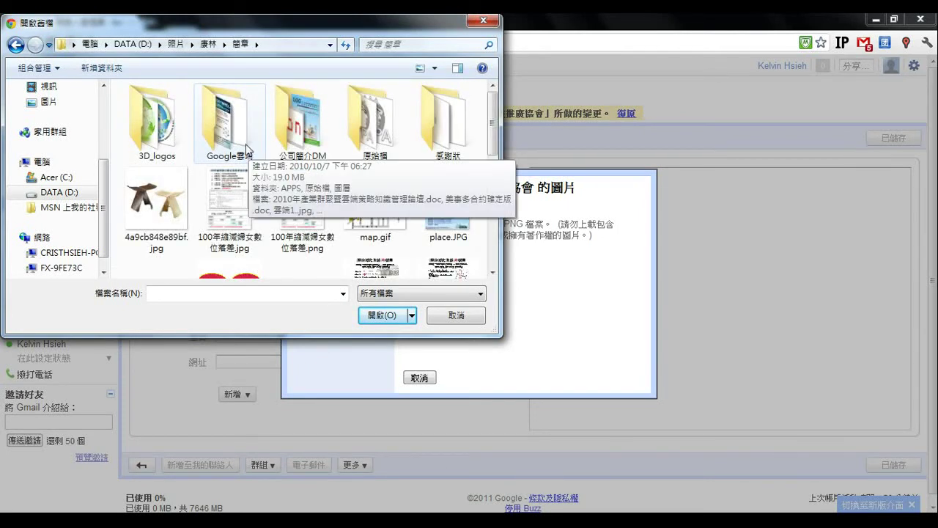
double_click(244, 151)
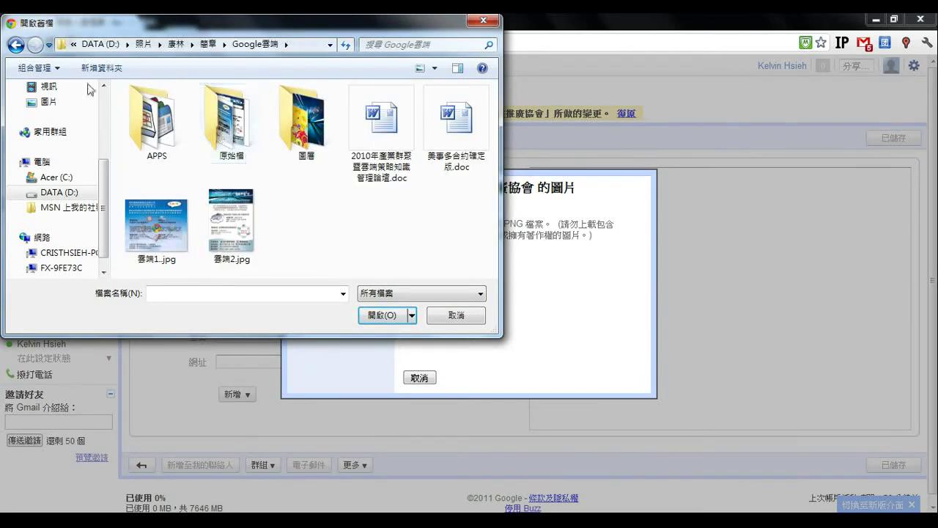
left_click(16, 45)
scroll(320, 173, "down", 4)
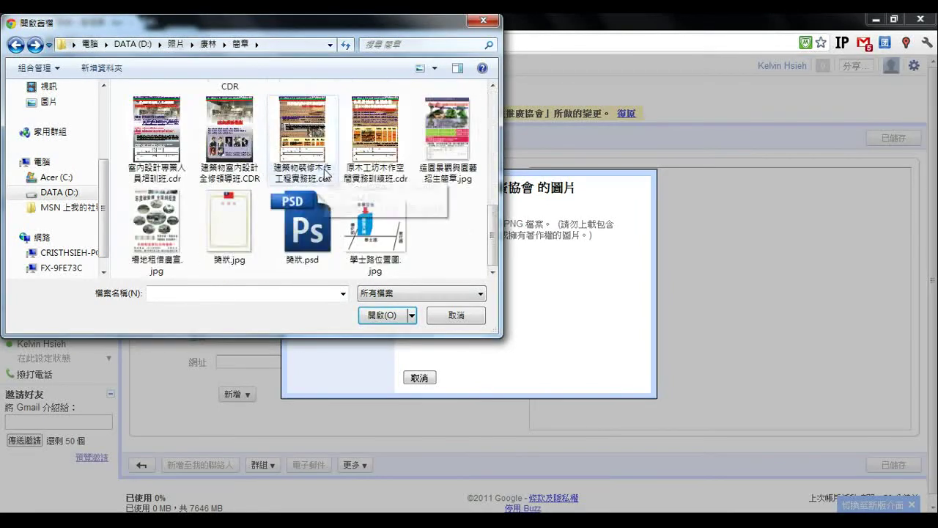
scroll(318, 171, "up", 1)
scroll(381, 167, "up", 5)
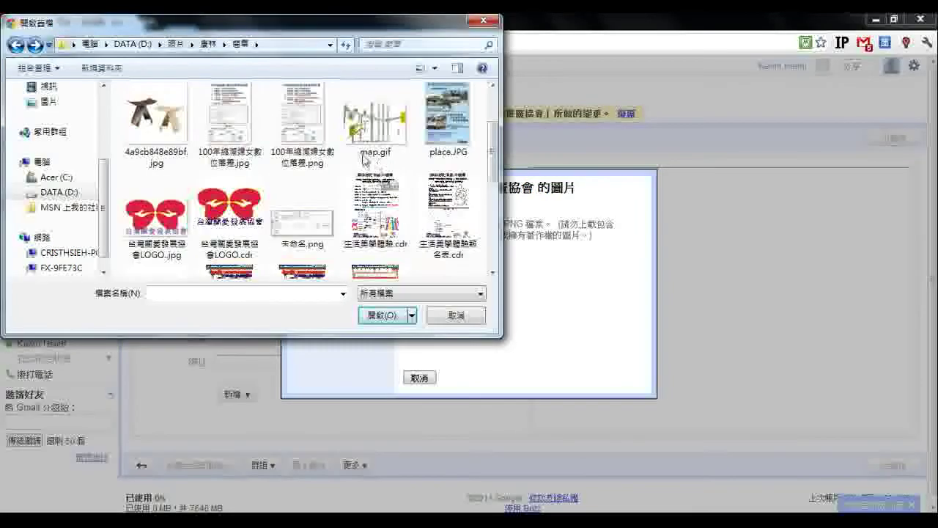
double_click(374, 110)
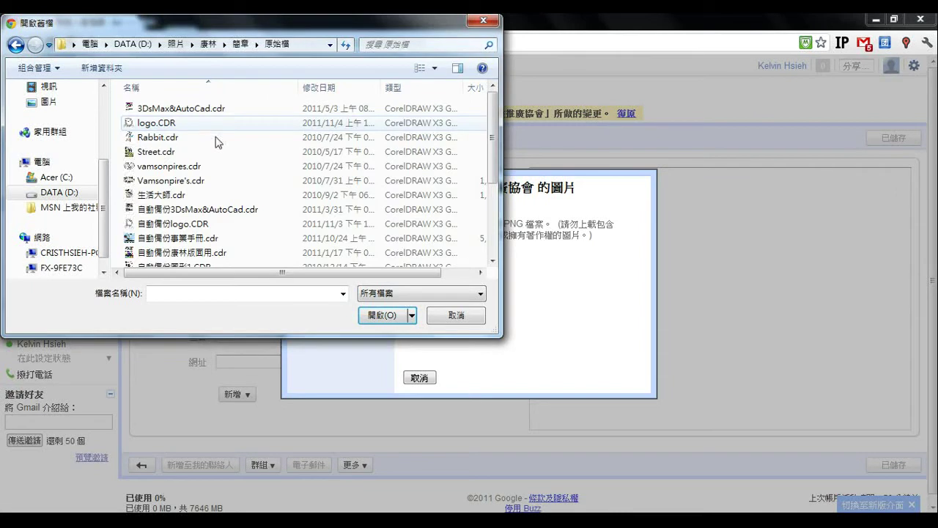
scroll(235, 172, "down", 3)
left_click(484, 22)
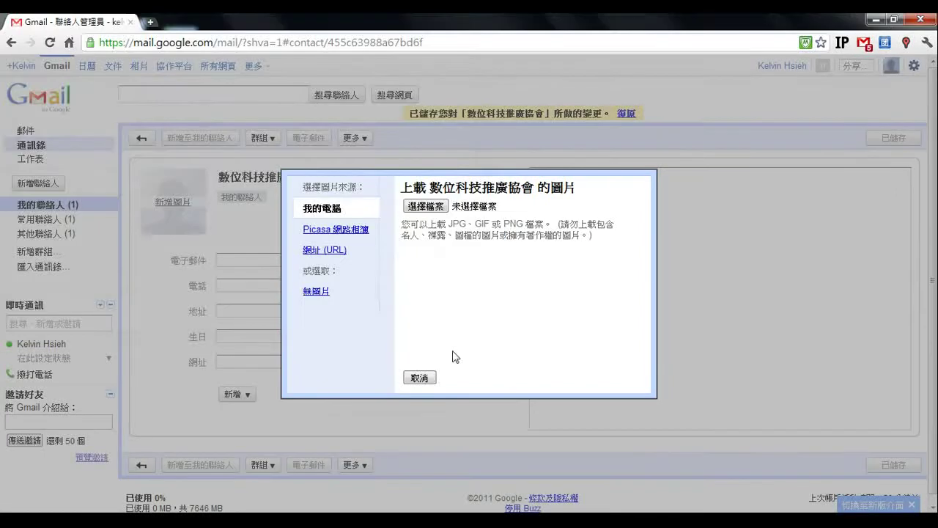
- Enter the association's e-mail address in the contact's e-mail field in English input so it auto-saves
left_click(419, 378)
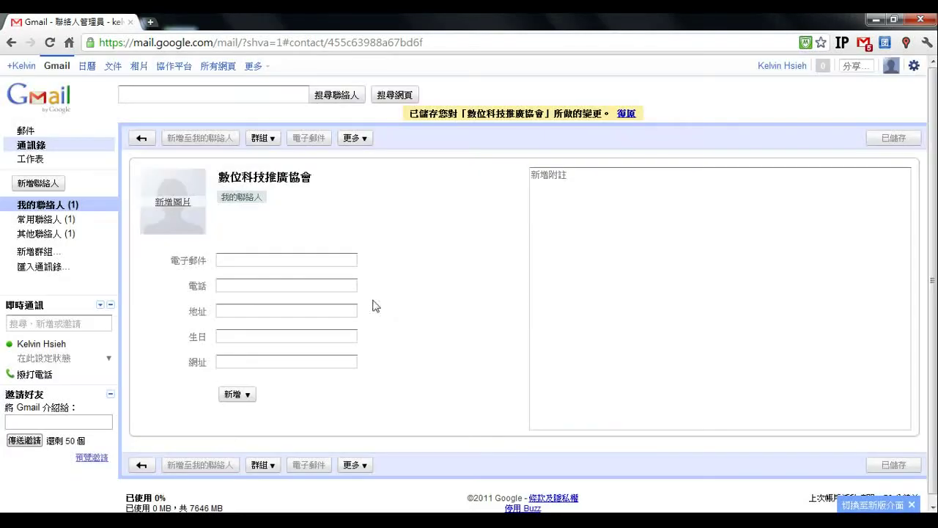
left_click(247, 260)
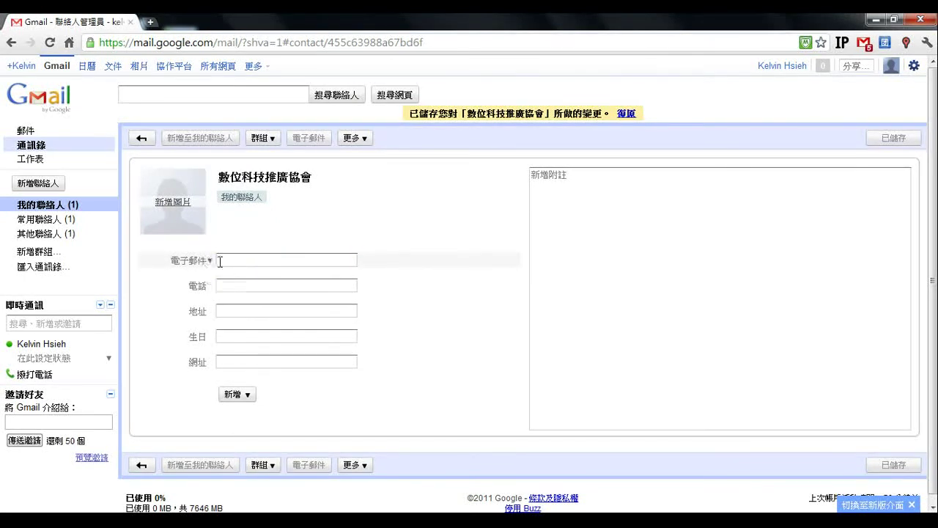
left_click(227, 258)
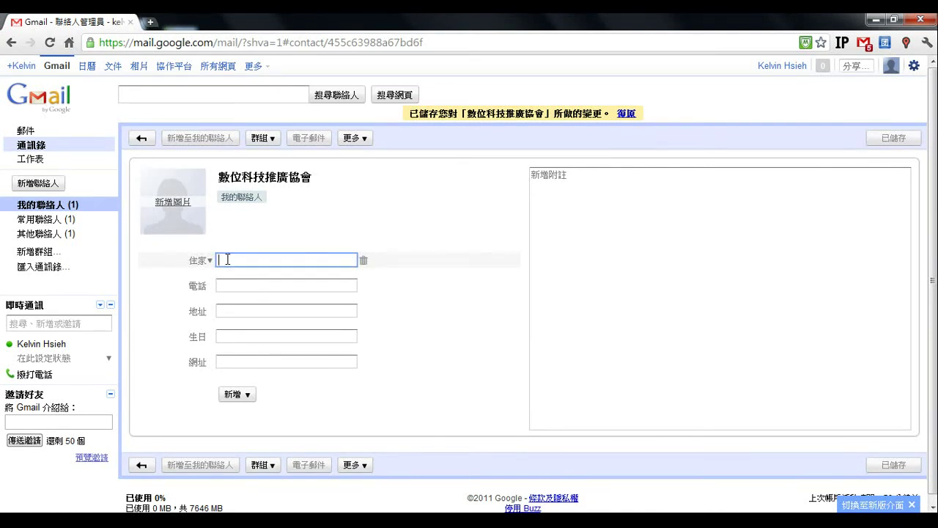
type("dp")
key("Escape")
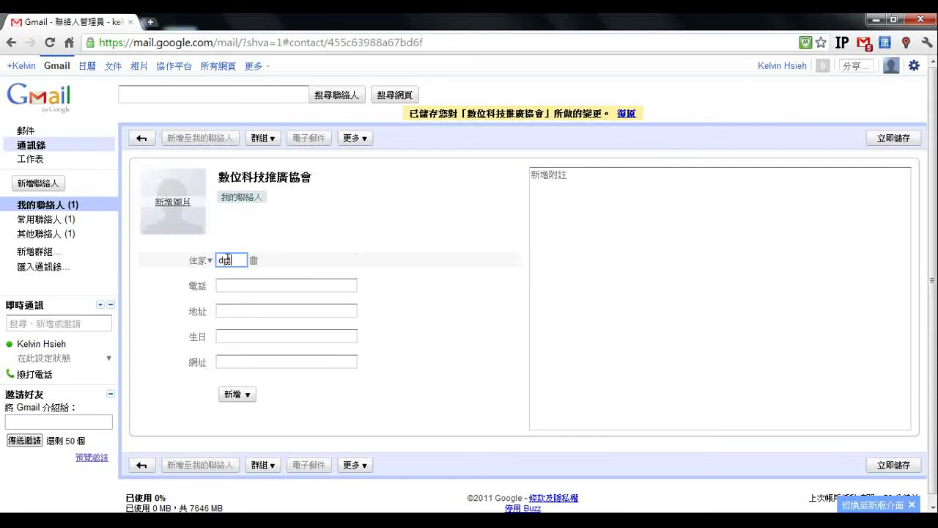
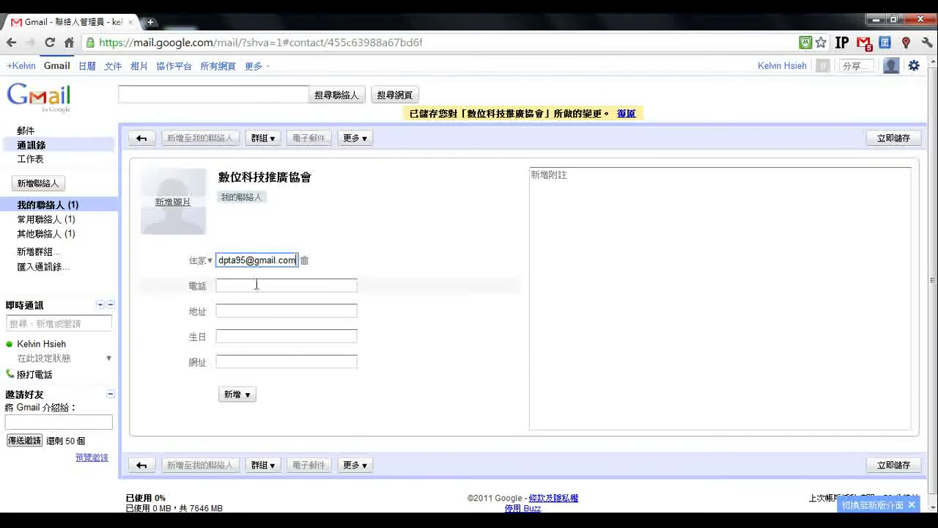
left_click(257, 285)
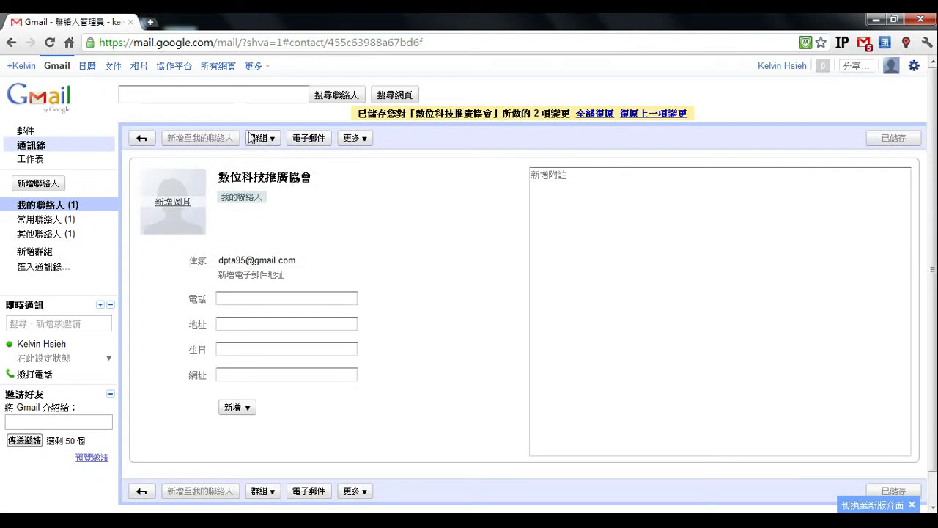
- From the 群組 dropdown, create a new group 公司 containing 數位科技推廣協會
left_click(269, 144)
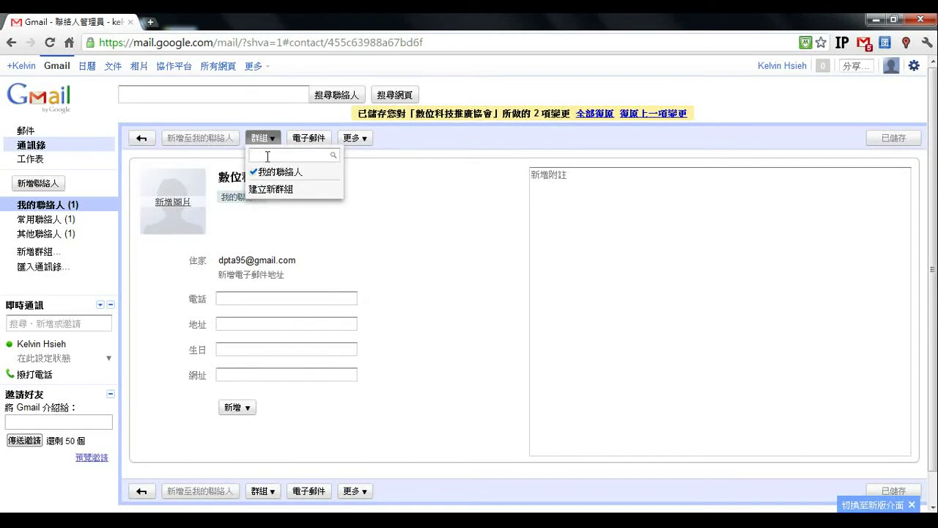
type("工")
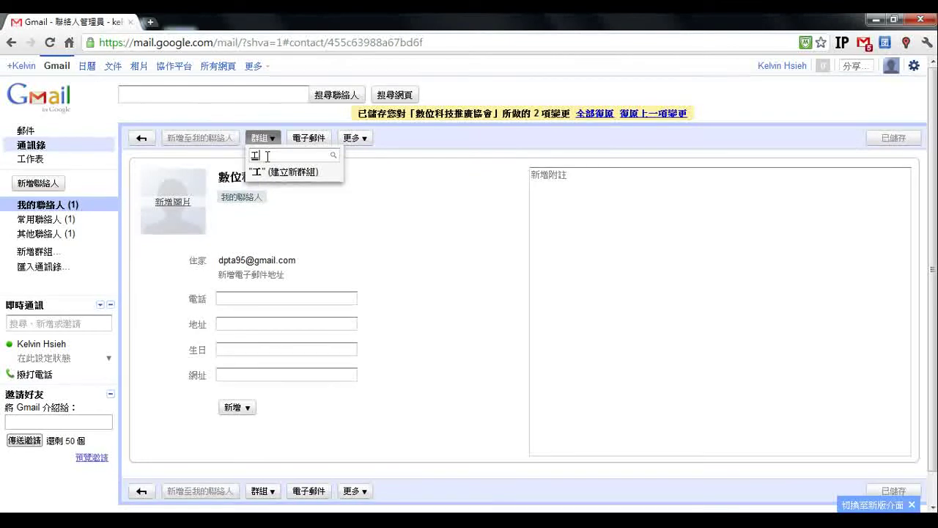
type("司")
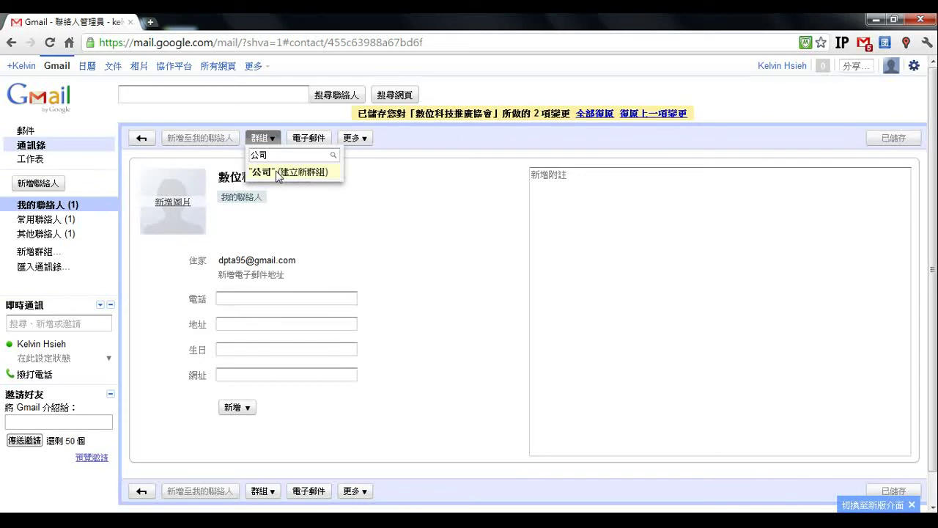
left_click(278, 173)
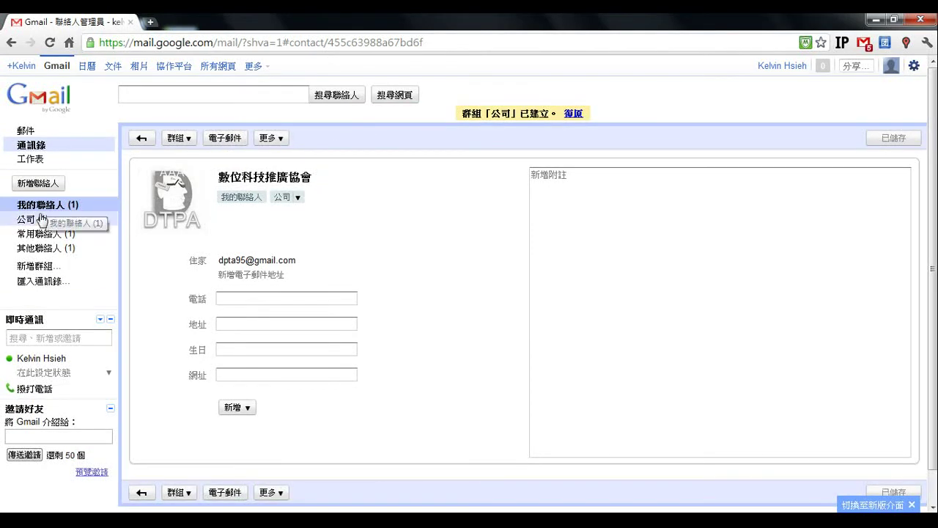
mouse_move(192, 189)
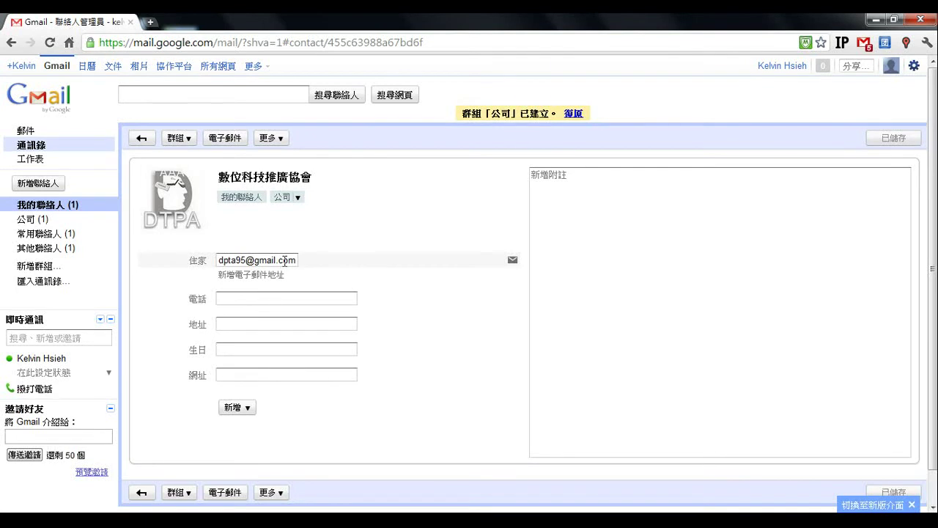
mouse_move(173, 223)
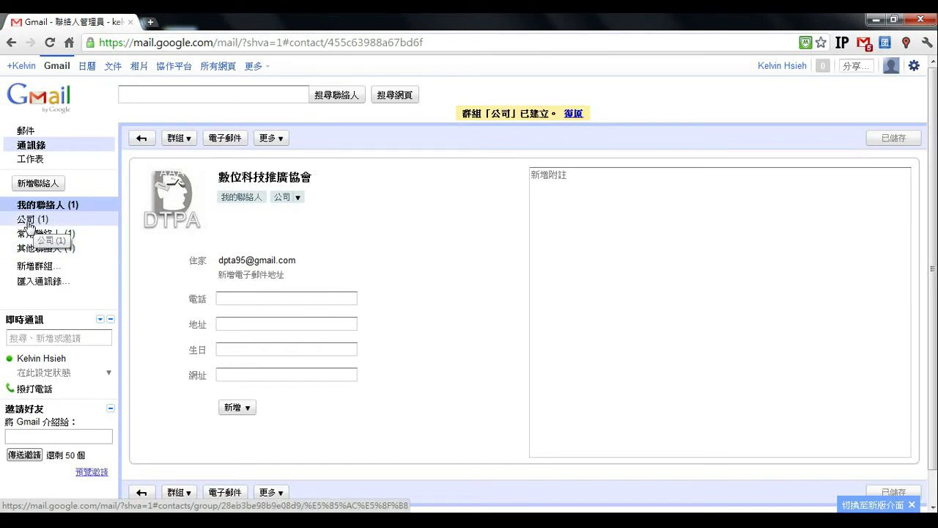
- Show the 公司 group's single contact and open the Tasks panel beside it
left_click(27, 222)
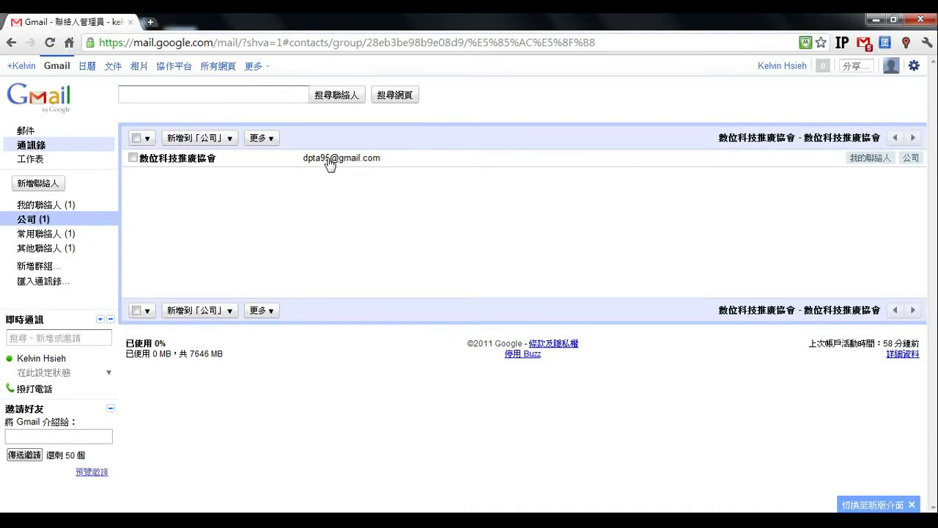
left_click(44, 162)
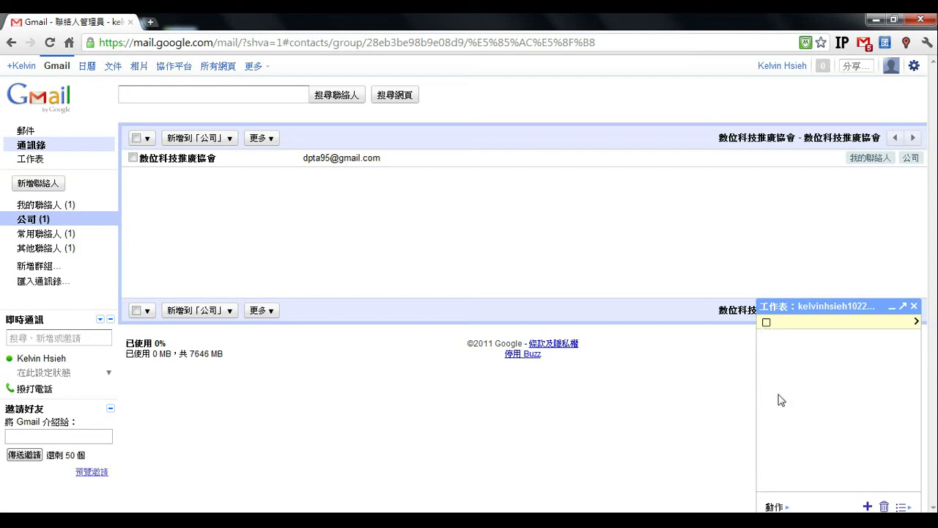
- Add the task 明天下午有會議 and restart Google Tasks when the error notice appears
left_click(778, 506)
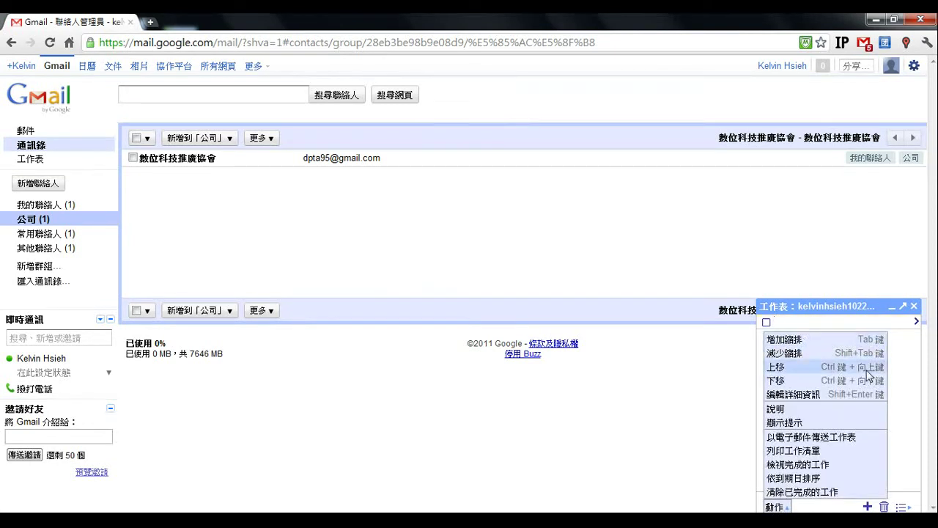
left_click(804, 369)
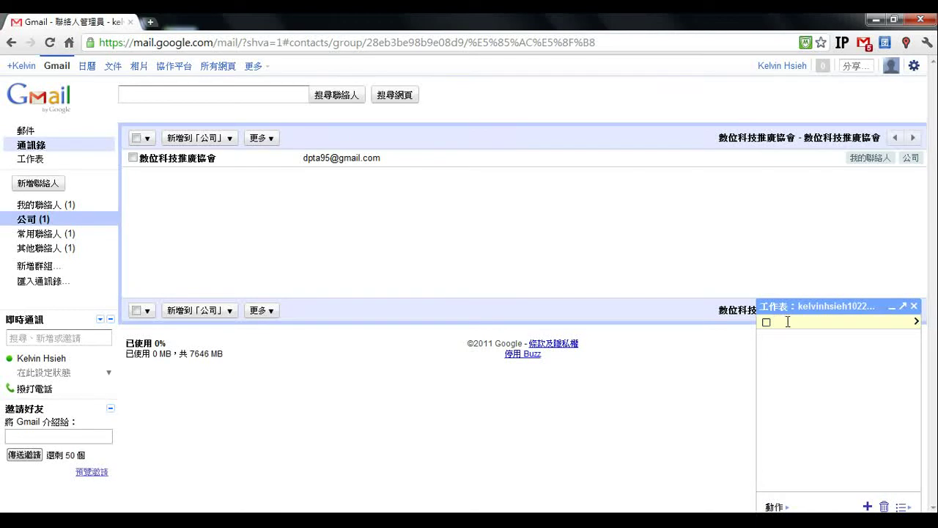
type("明天下午有會議")
key("Return")
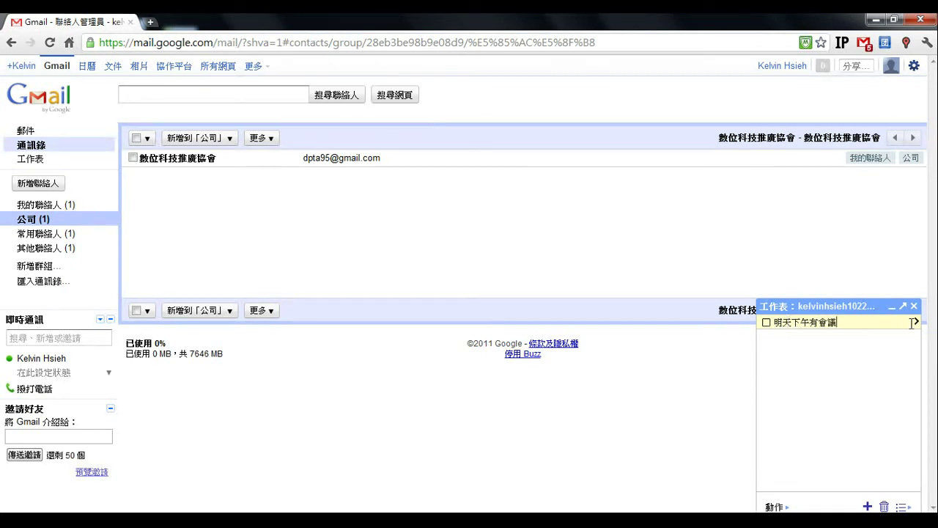
left_click(914, 322)
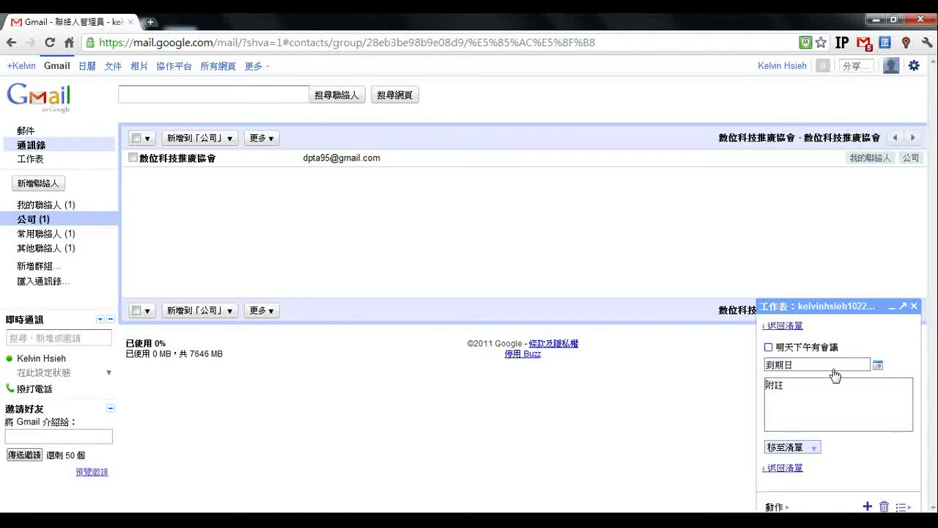
left_click(891, 308)
left_click(839, 505)
left_click(793, 327)
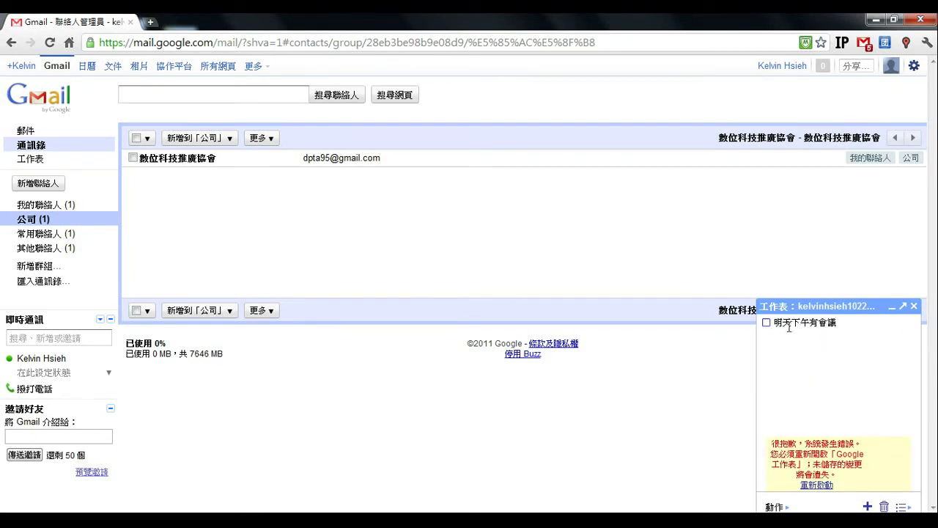
left_click(816, 485)
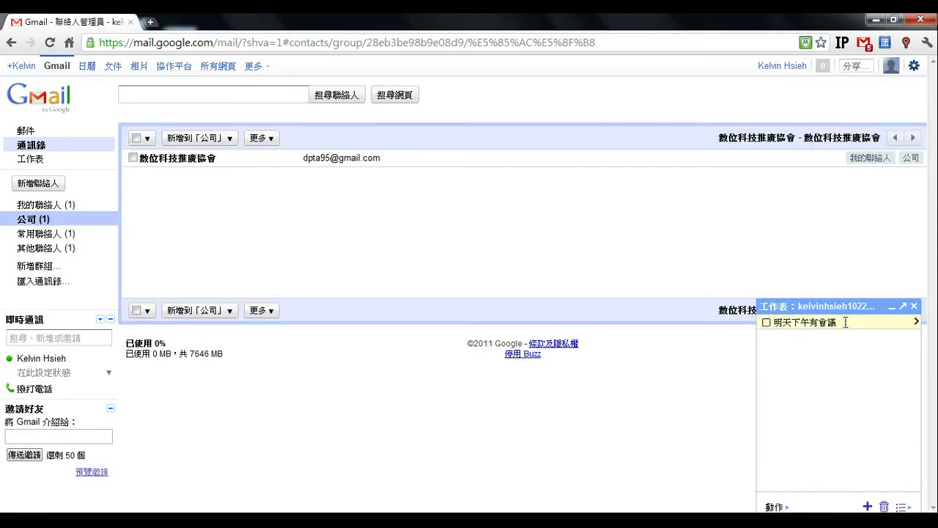
- Set the task's due date to 12 November 2011 and add a street-address note
left_click(916, 323)
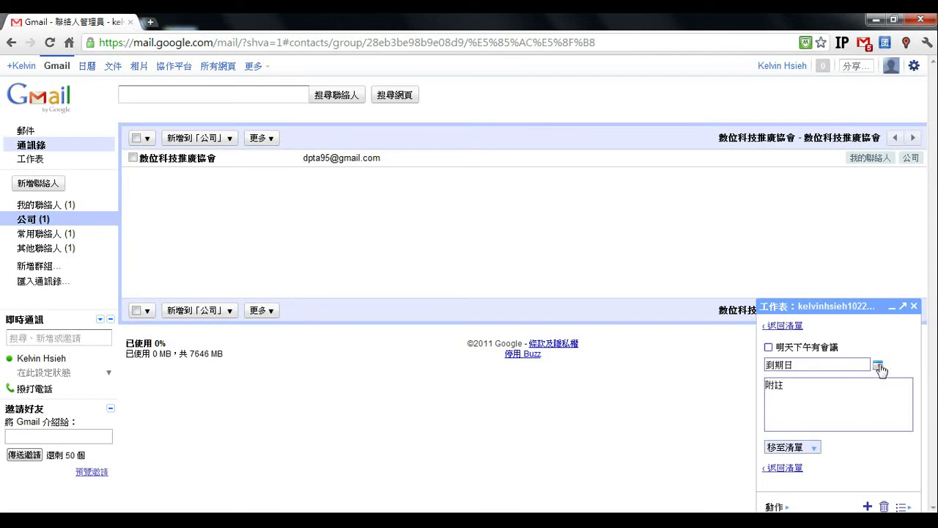
left_click(878, 366)
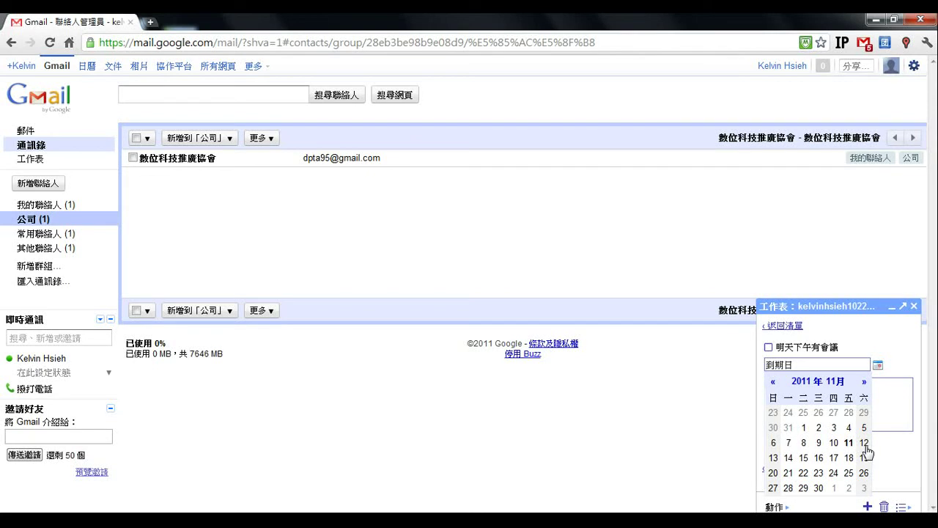
left_click(865, 445)
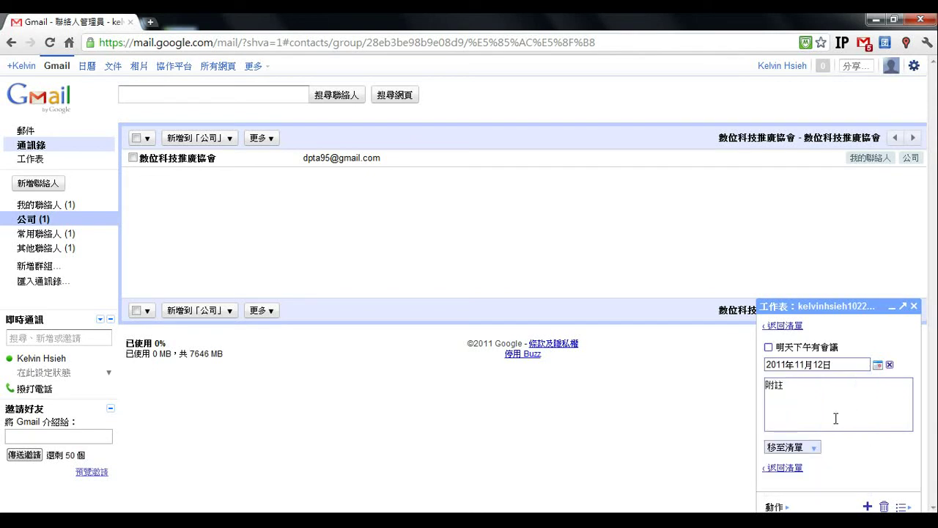
left_click(810, 397)
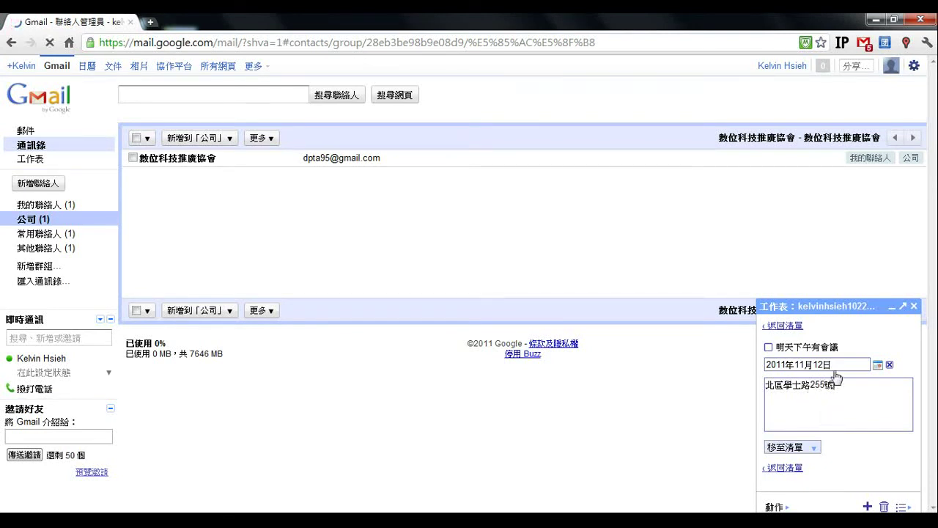
left_click(797, 448)
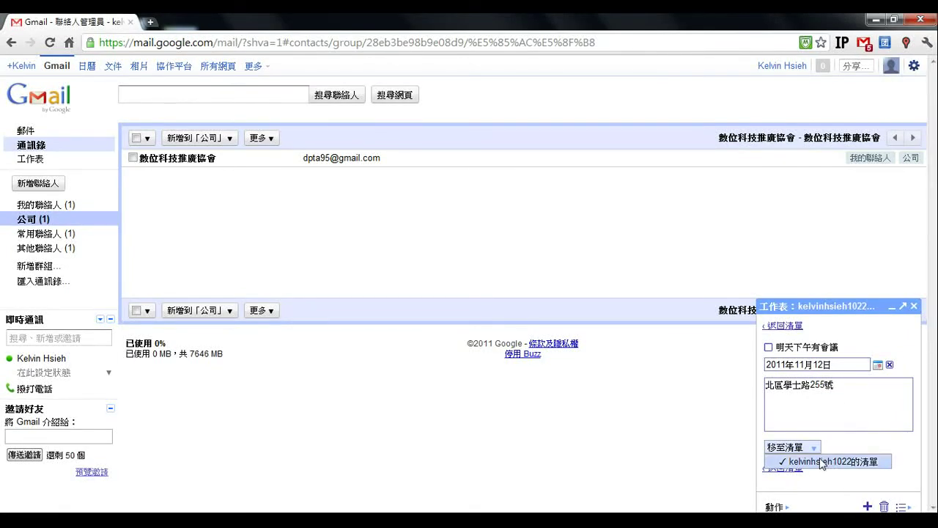
left_click(833, 462)
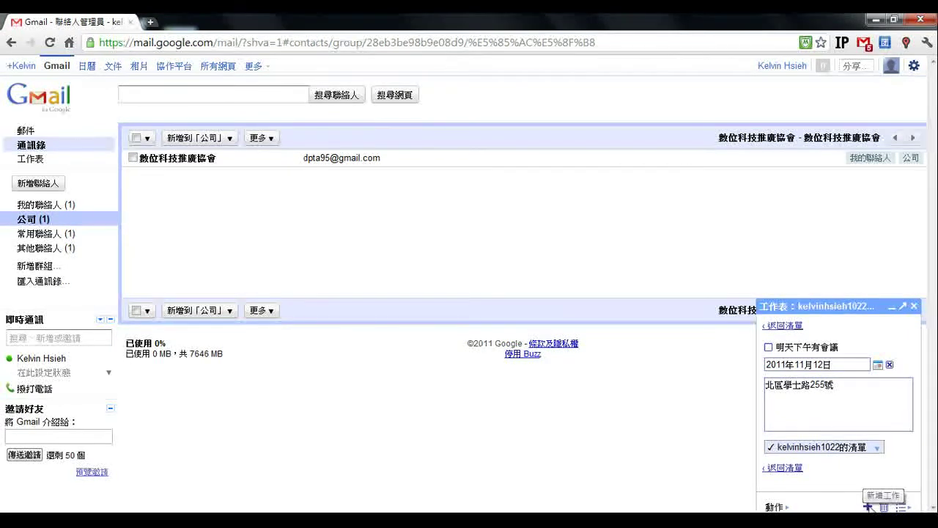
left_click(793, 326)
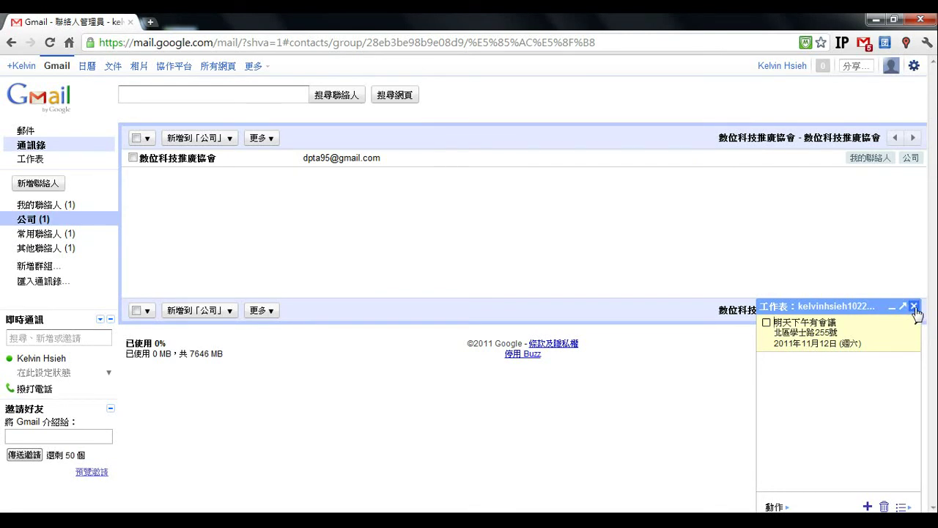
- Close the Tasks panel and return from Contacts to the inbox
left_click(914, 306)
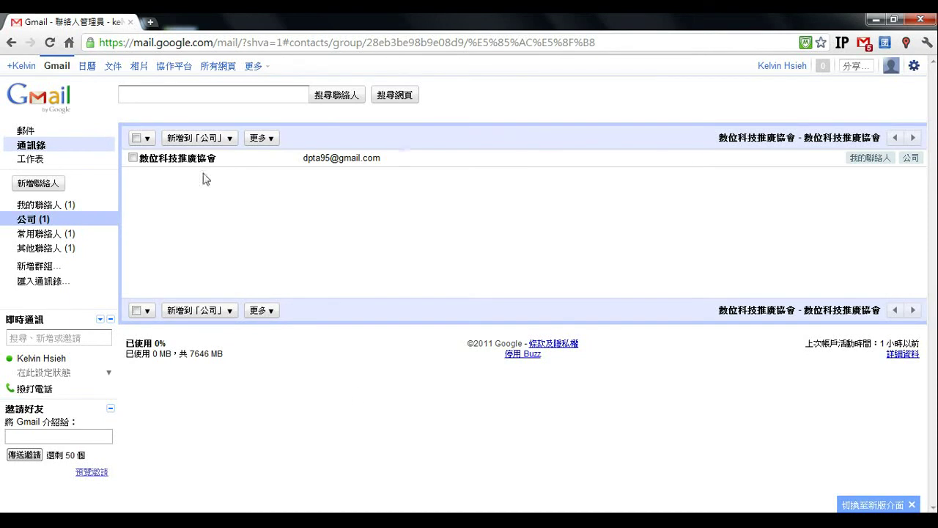
left_click(28, 135)
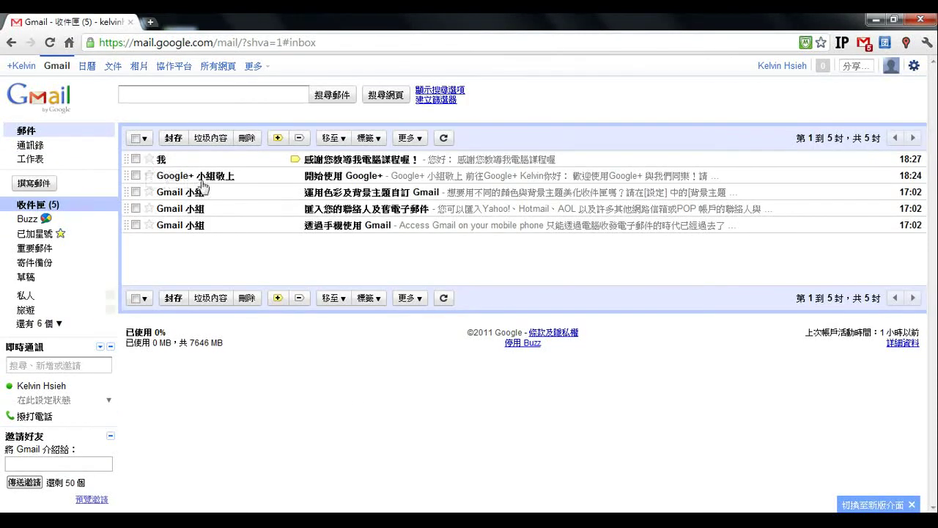
- Start a new message addressed to the 數位科技推廣協會 contact via autocomplete
left_click(34, 183)
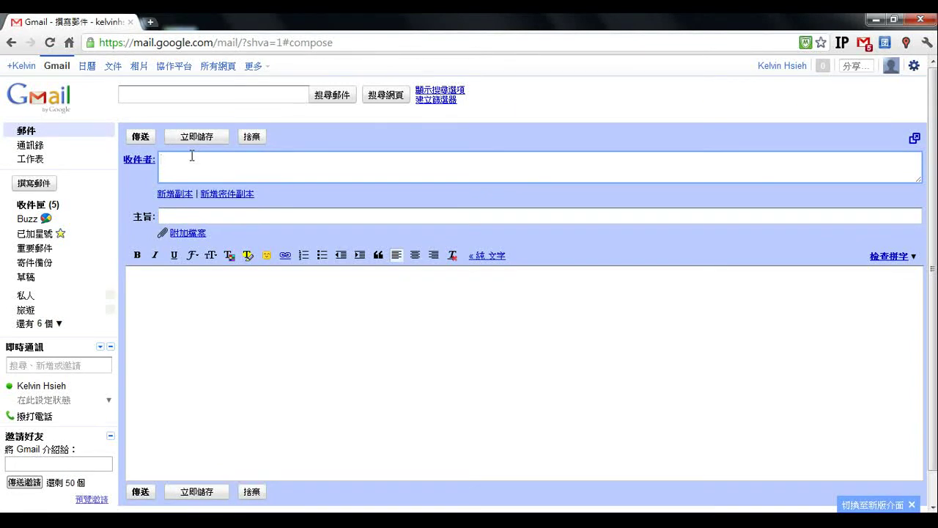
type("dp")
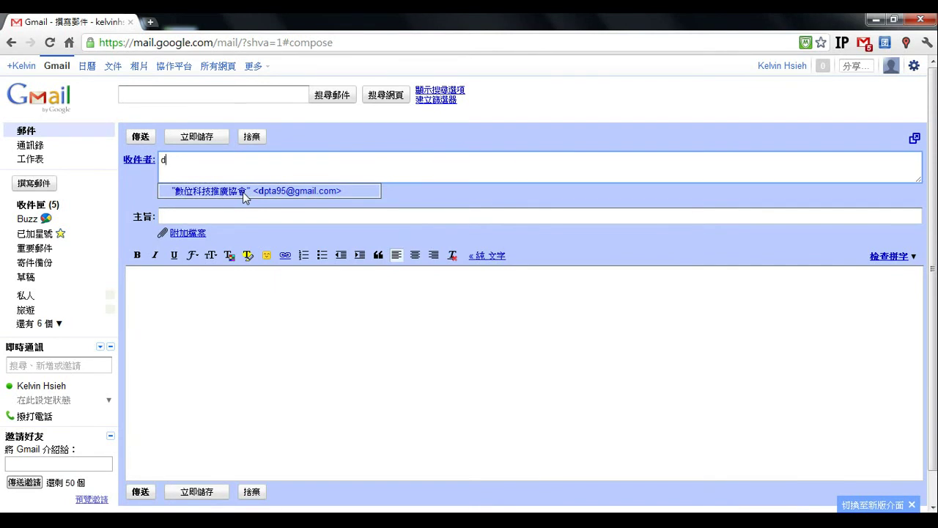
left_click(244, 192)
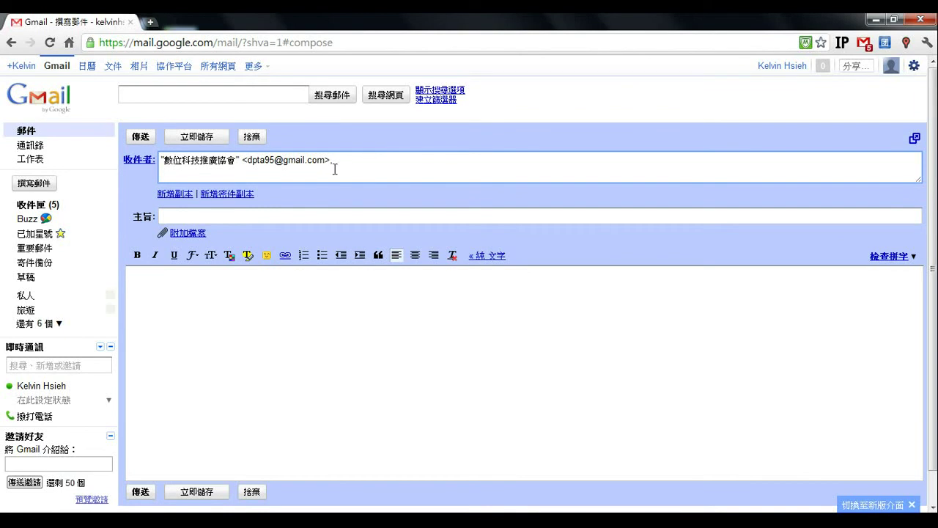
- Add two more comma-separated recipient addresses, correcting a typo in the third
left_click_drag(330, 163, 340, 162)
left_click(344, 160)
type("ke")
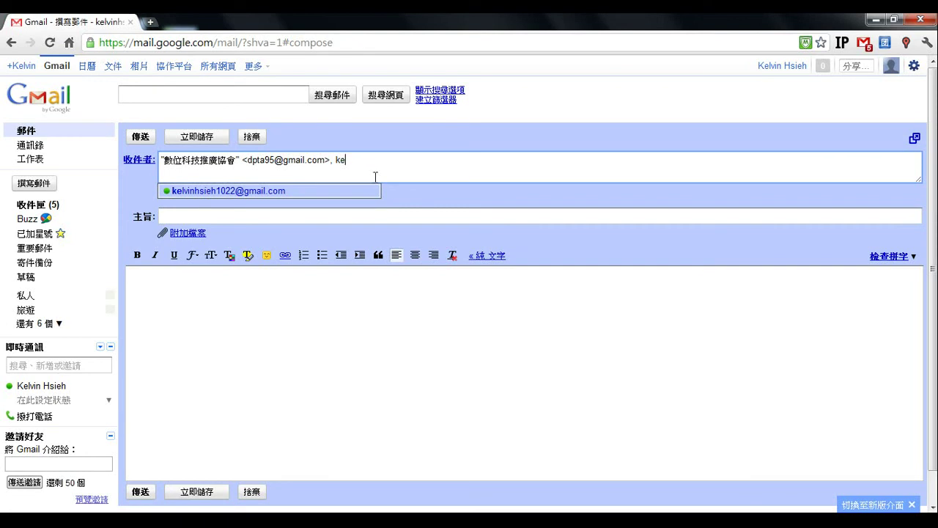
left_click(283, 192)
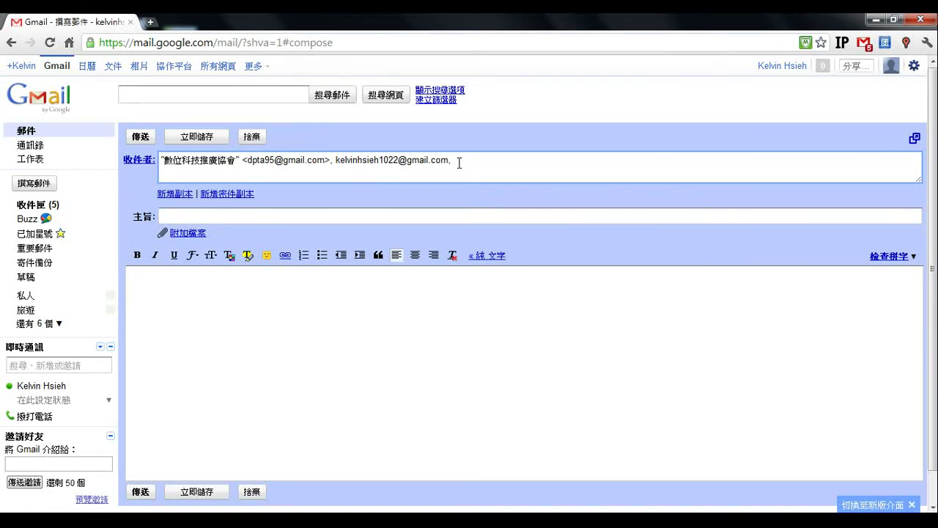
left_click(457, 159)
type("r")
type(",")
left_click(307, 215)
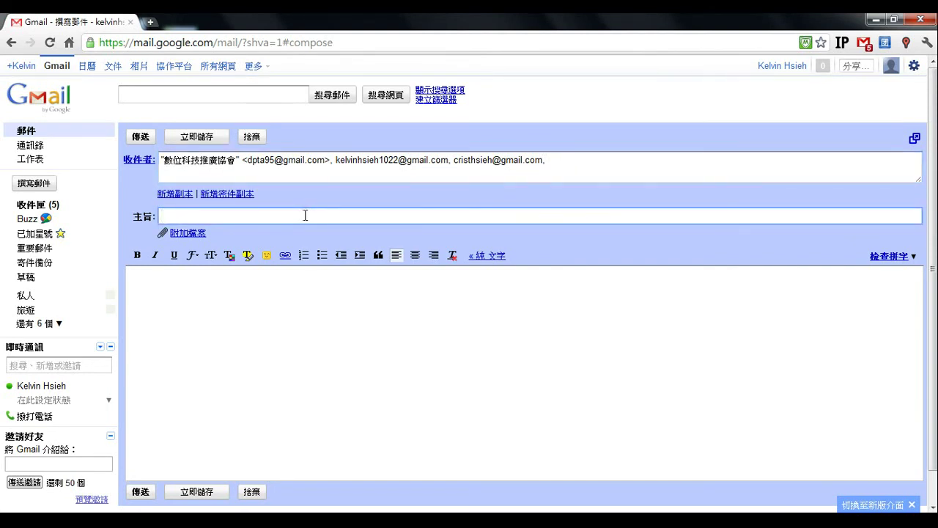
left_click(273, 167)
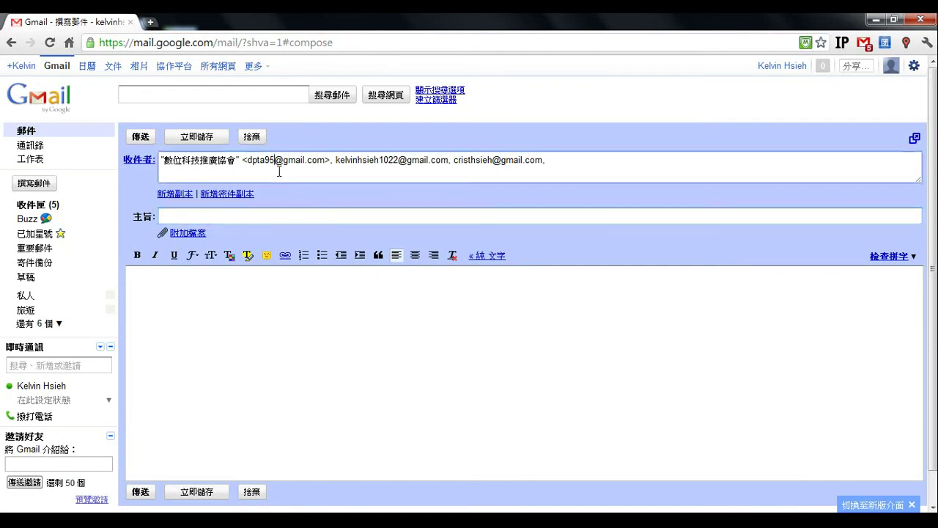
- Add a Bcc field and select all three recipients on the To line
left_click(228, 194)
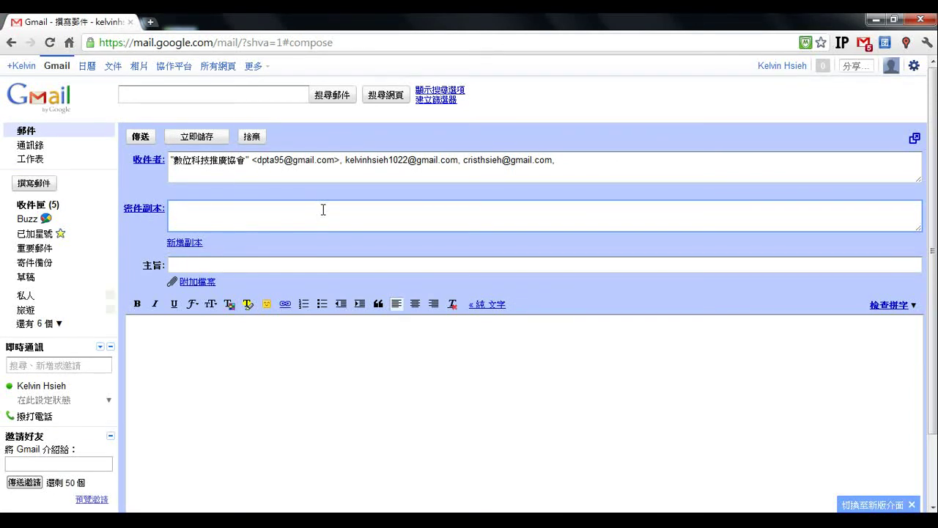
left_click_drag(564, 160, 167, 168)
right_click(179, 167)
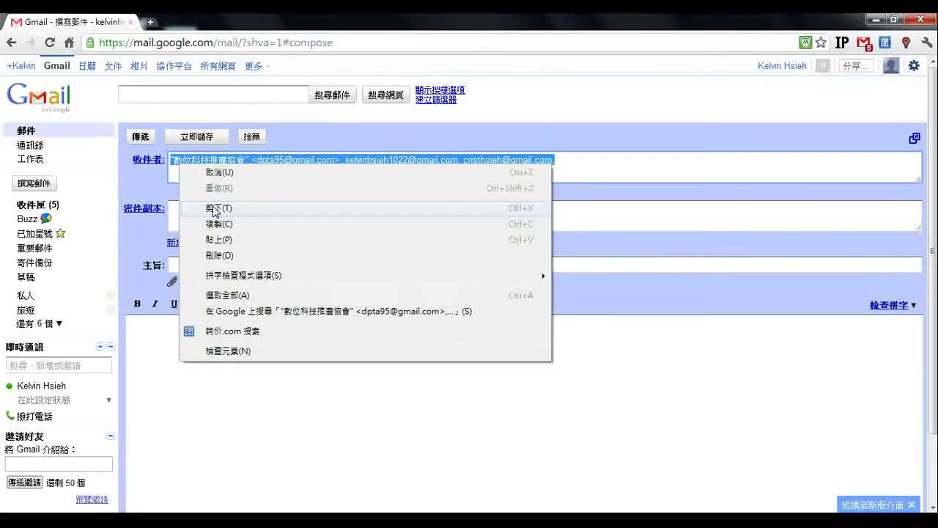
left_click(155, 174)
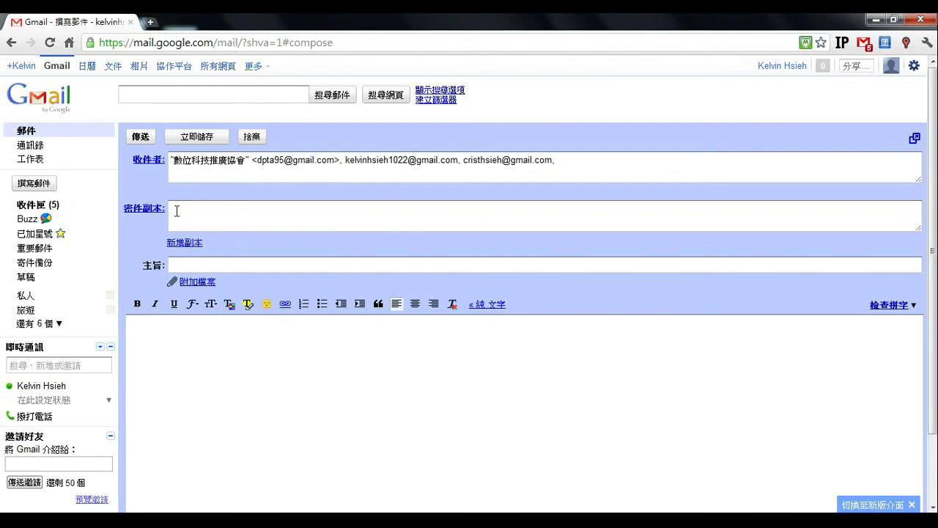
left_click_drag(555, 160, 170, 160)
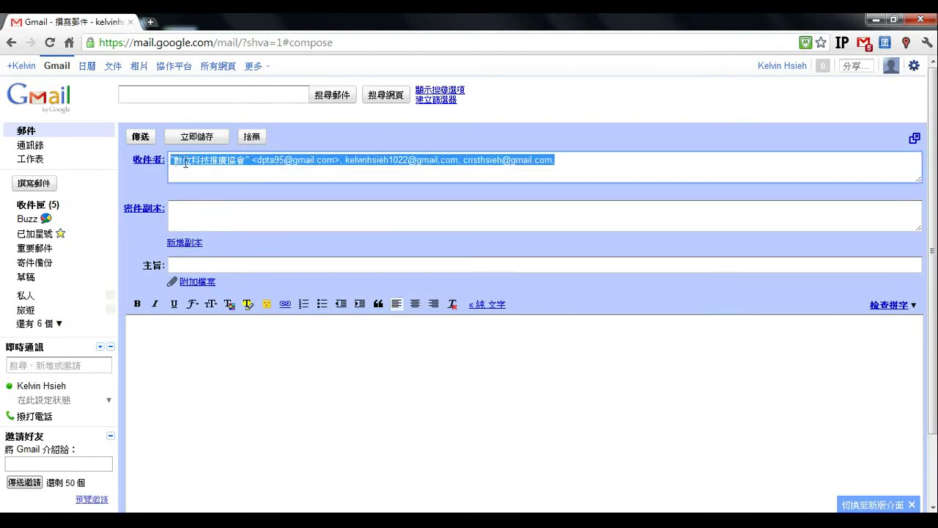
left_click(244, 163)
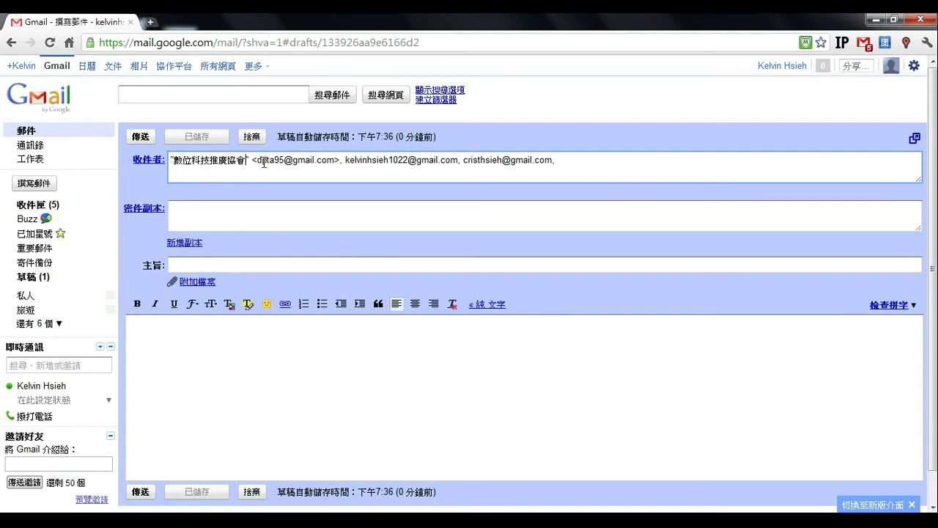
left_click_drag(256, 162, 333, 162)
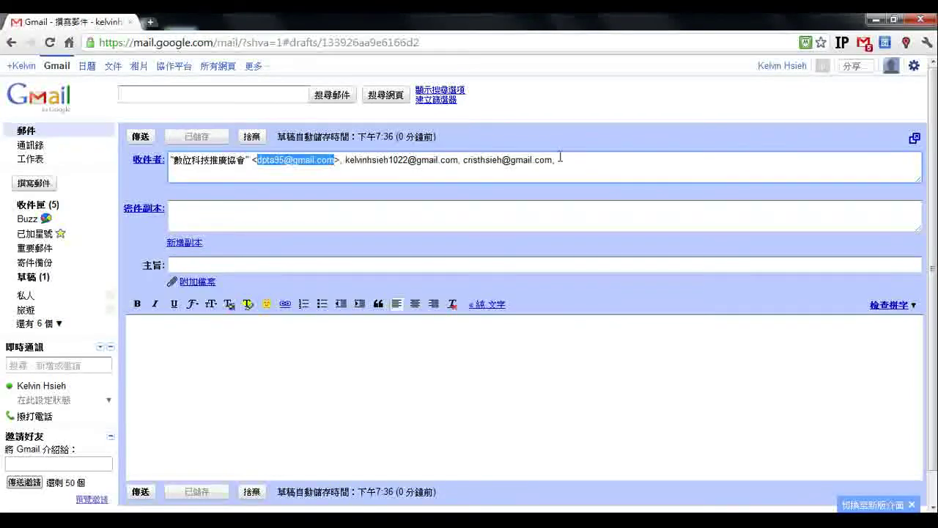
left_click_drag(566, 158, 576, 158)
key("ctrl+c")
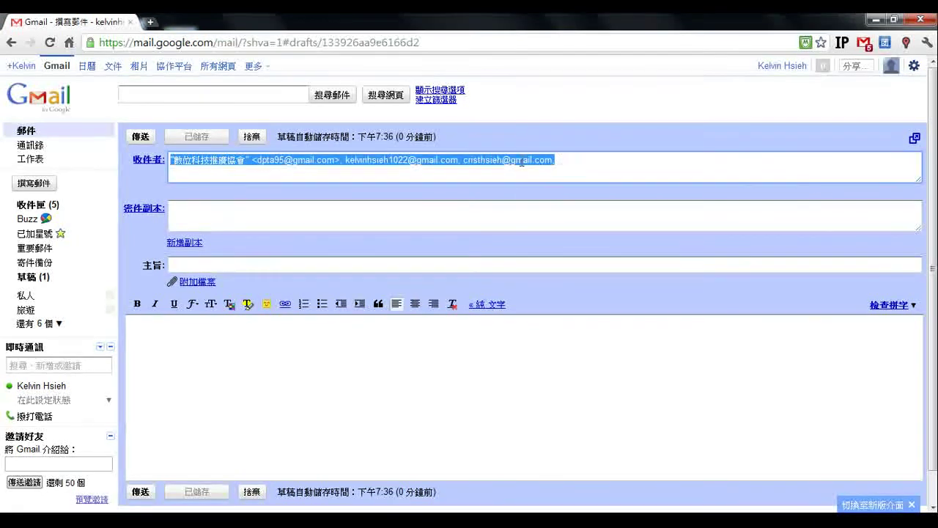
- Cut the three recipients from the To line and paste them into Bcc
right_click(520, 160)
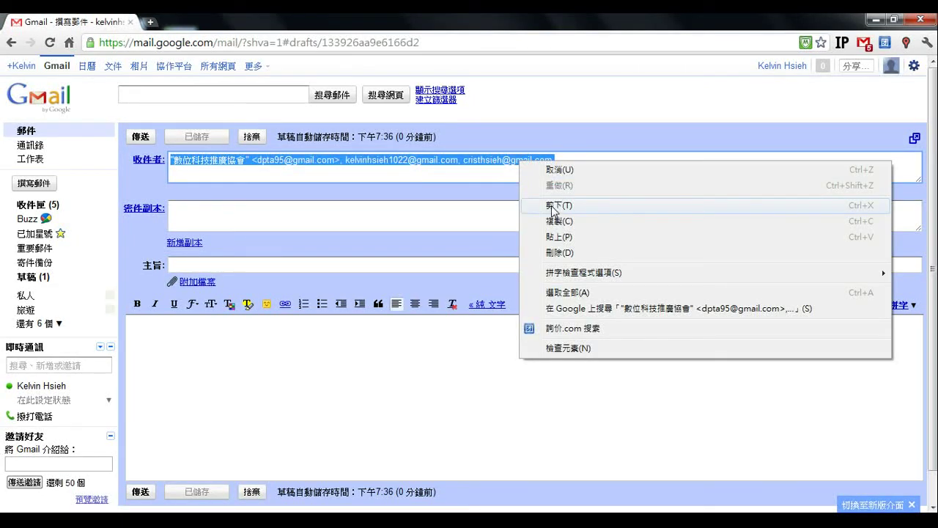
left_click(557, 205)
left_click(251, 211)
right_click(251, 212)
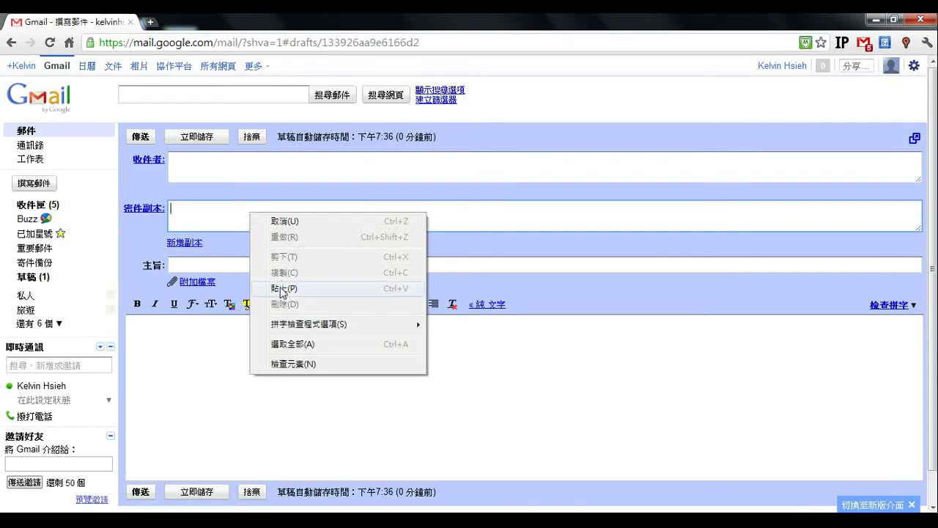
left_click(283, 287)
left_click_drag(181, 212, 586, 207)
left_click(352, 259)
left_click(256, 266)
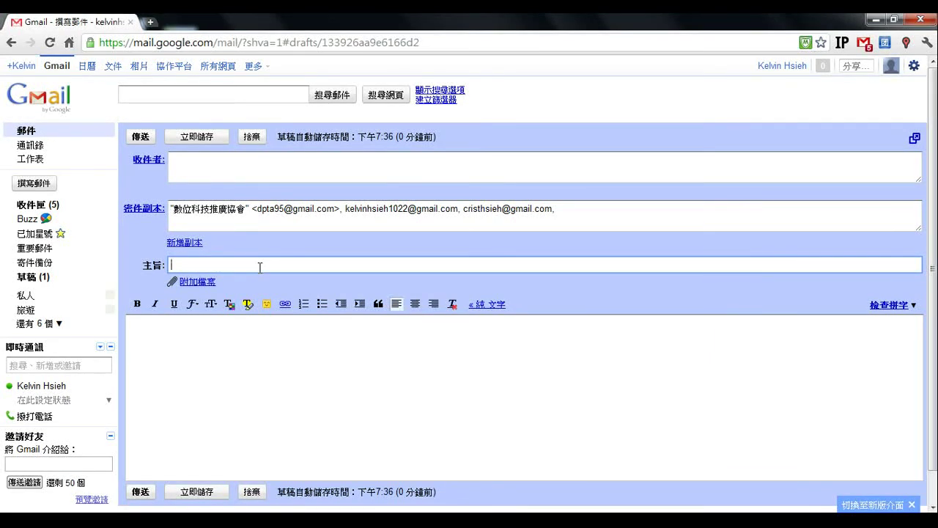
- Enter the subject 感謝各位的支持~電腦班要開進階班囉! from the autofill suggestion
type("感謝")
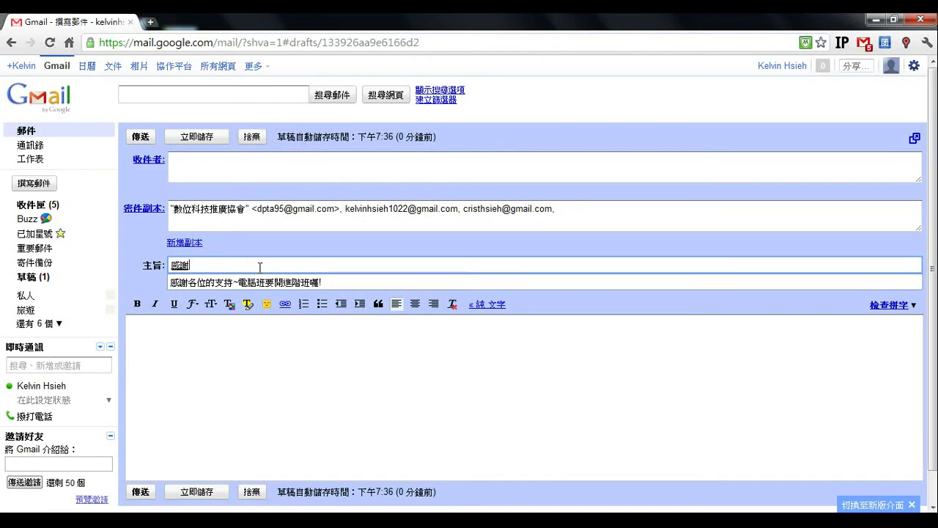
key("Down")
key("Return")
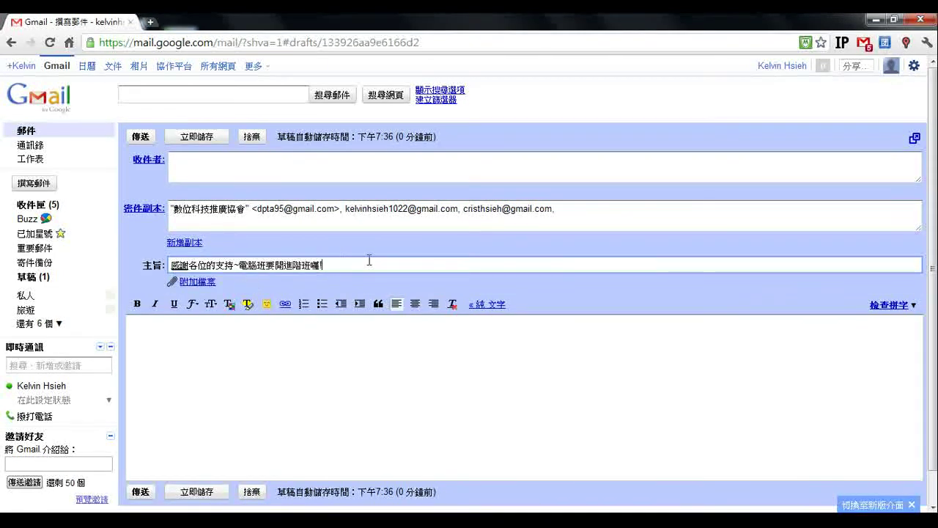
left_click_drag(333, 264, 183, 266)
left_click(331, 264)
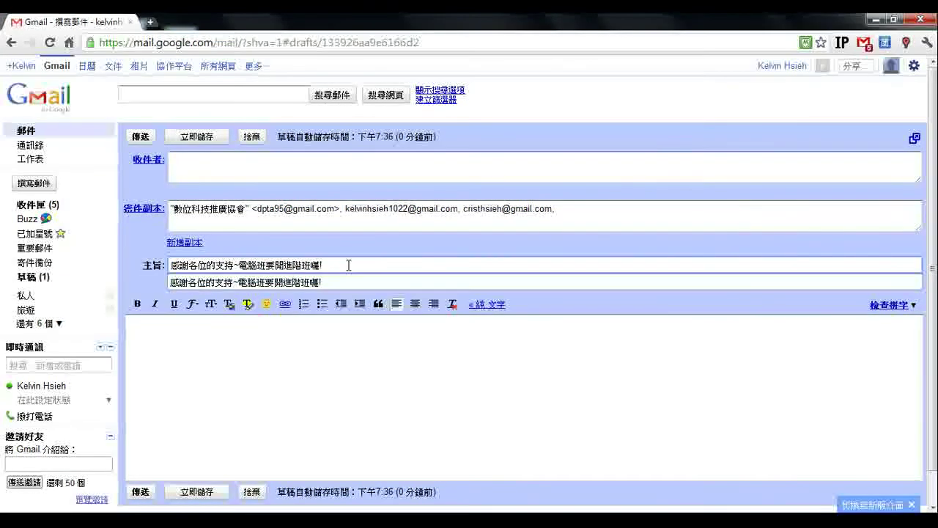
- Start the body with the greeting 您好： followed by a new line
left_click(334, 346)
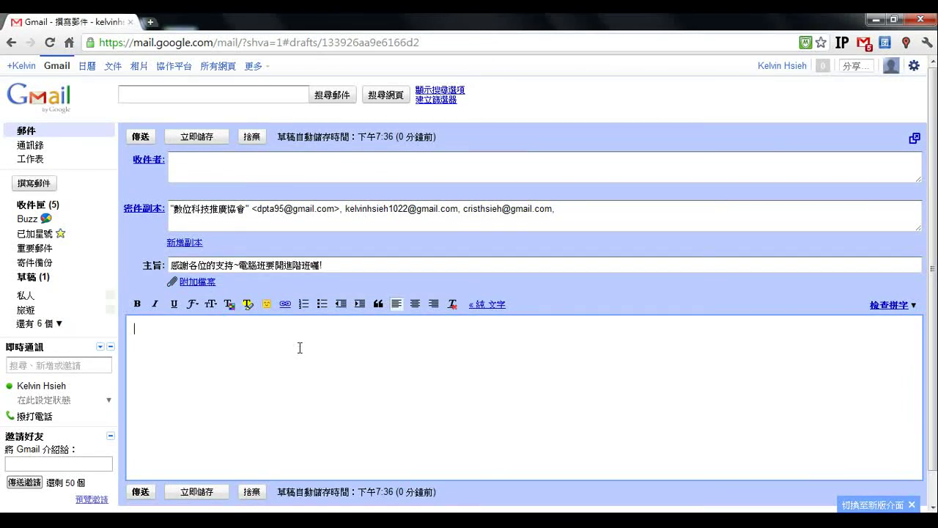
type("您")
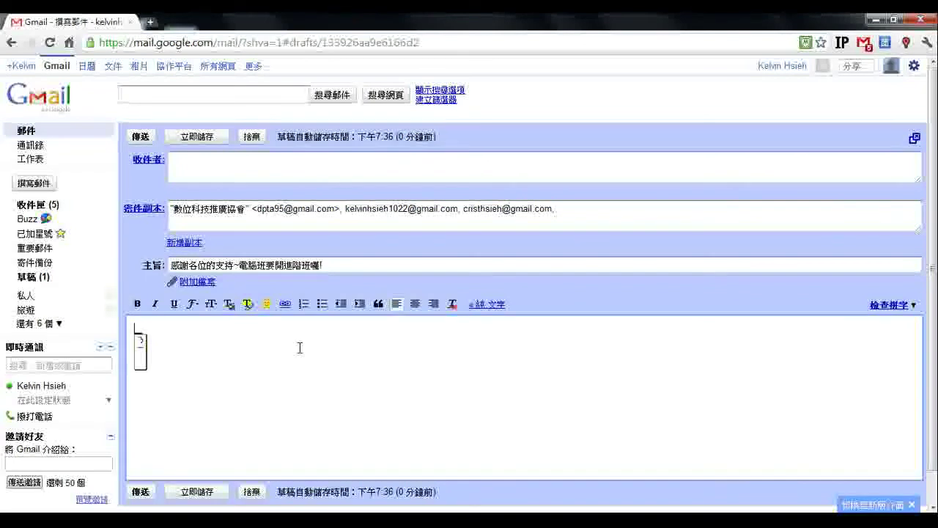
type("好")
key("Return")
type("：")
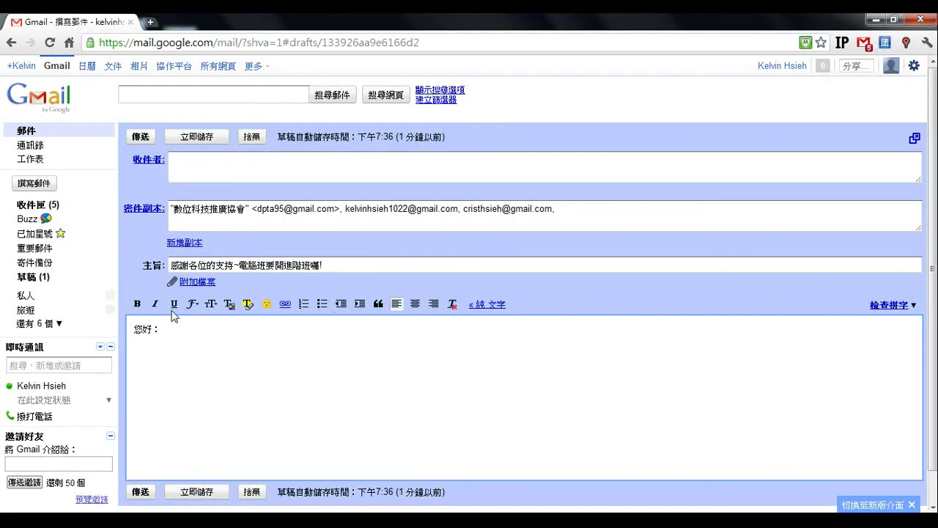
key("Return")
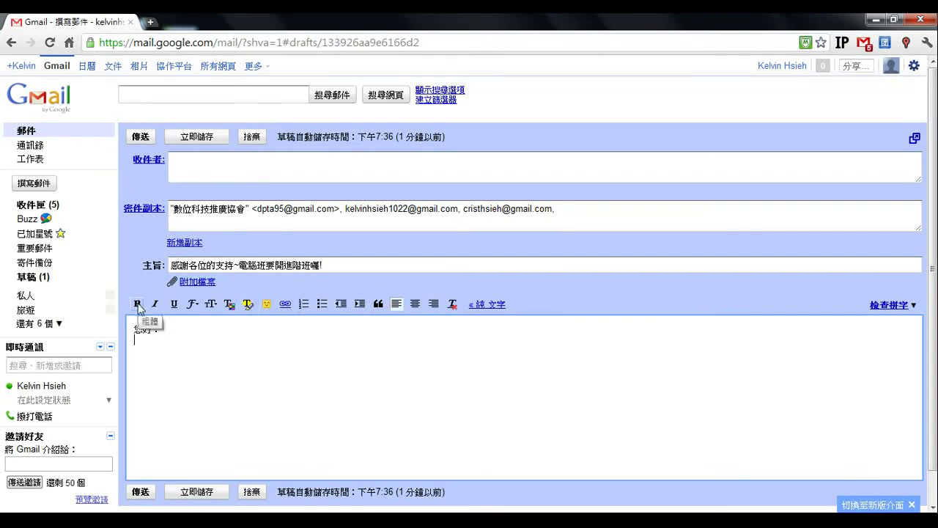
- Try bold, italic and underline on the greeting 您好：
left_click_drag(134, 329, 160, 329)
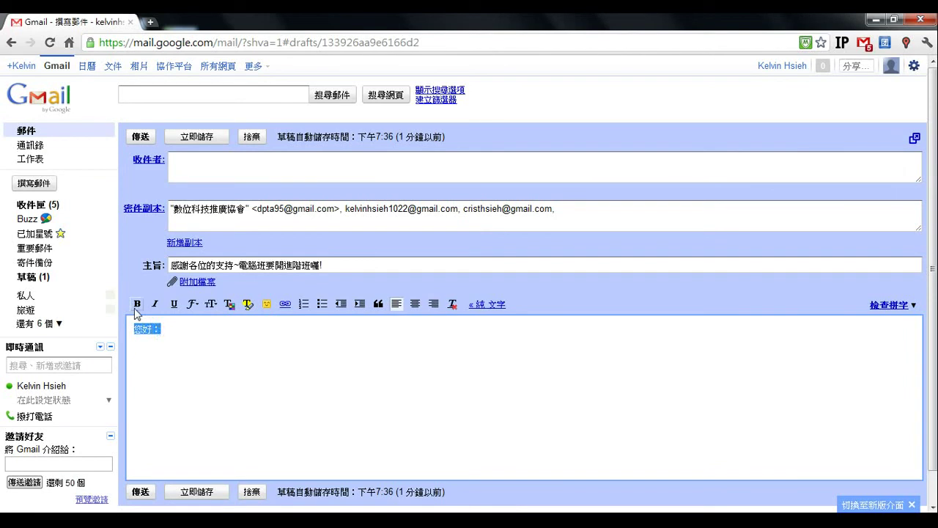
left_click(137, 304)
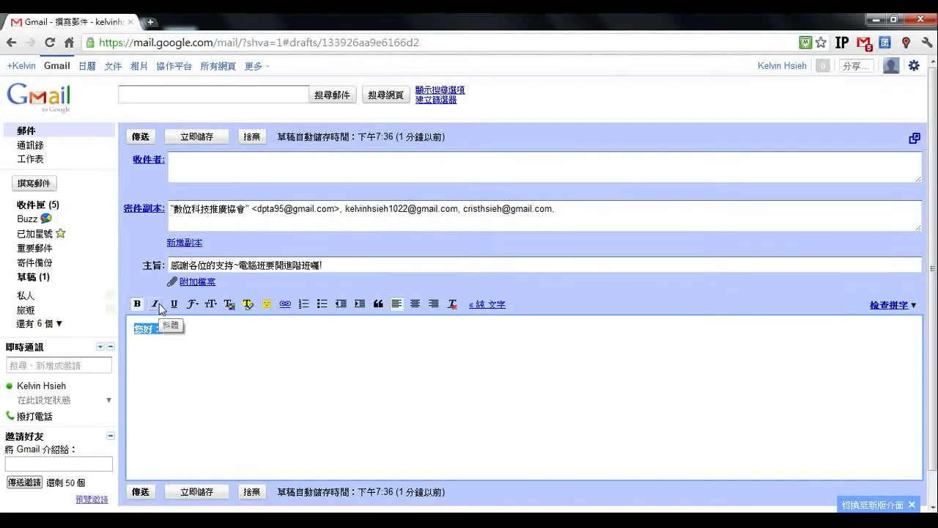
left_click(155, 306)
left_click(155, 306)
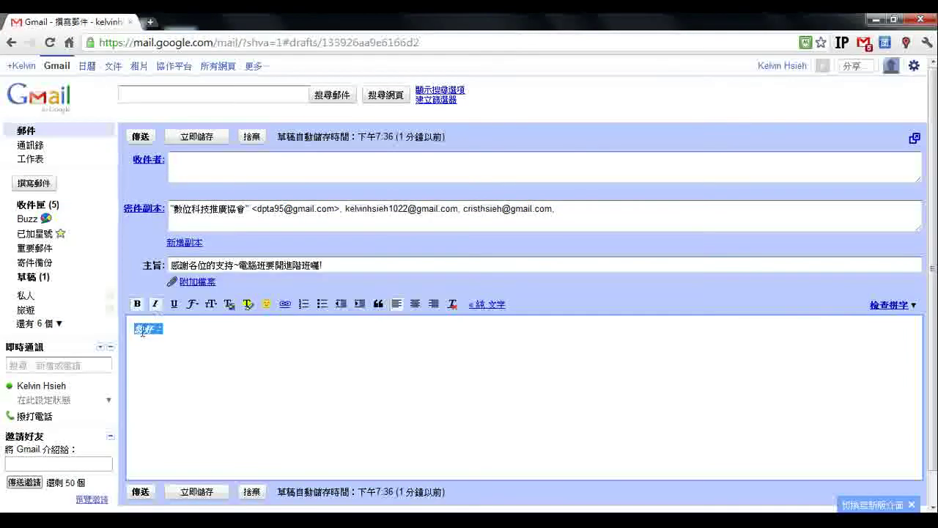
left_click(174, 306)
left_click(166, 329)
double_click(151, 328)
left_click(163, 334)
double_click(150, 328)
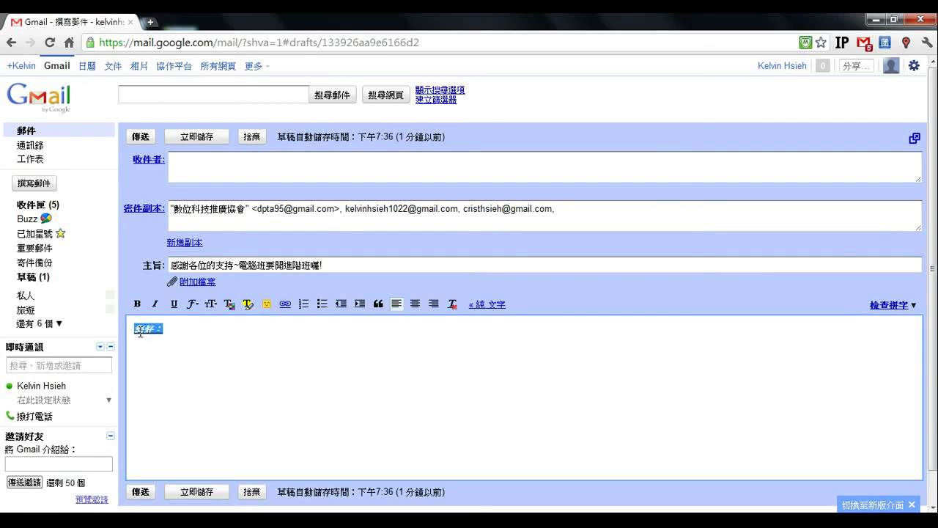
- Try the 微軟正黑體 font on the greeting 您好：
left_click(193, 304)
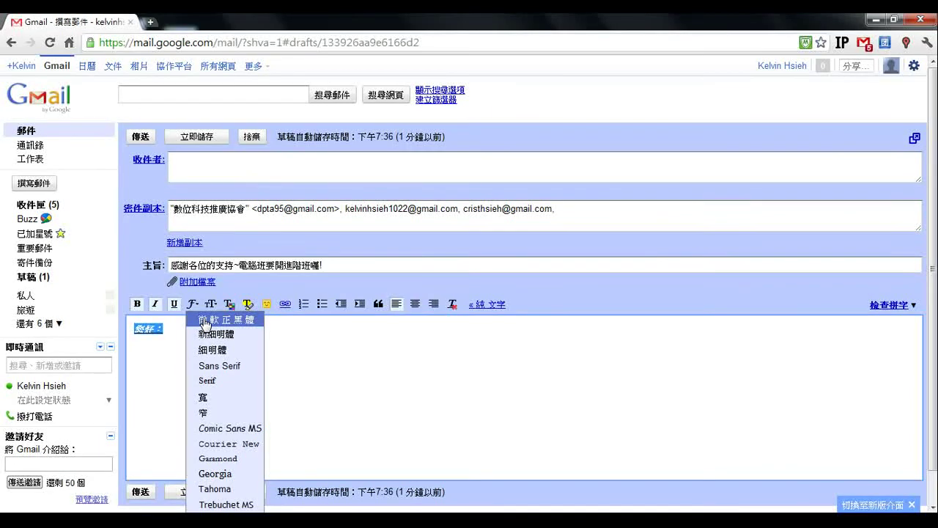
left_click(206, 323)
left_click(191, 328)
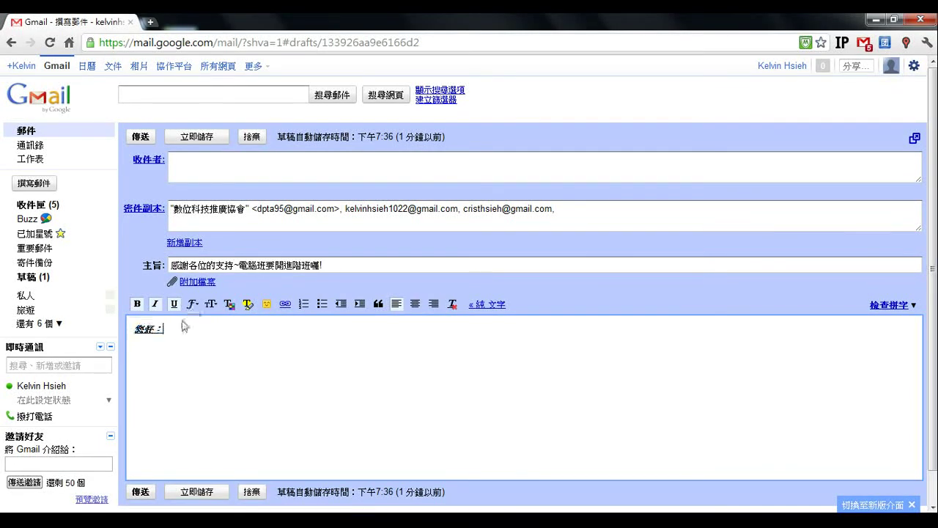
left_click_drag(165, 328, 137, 334)
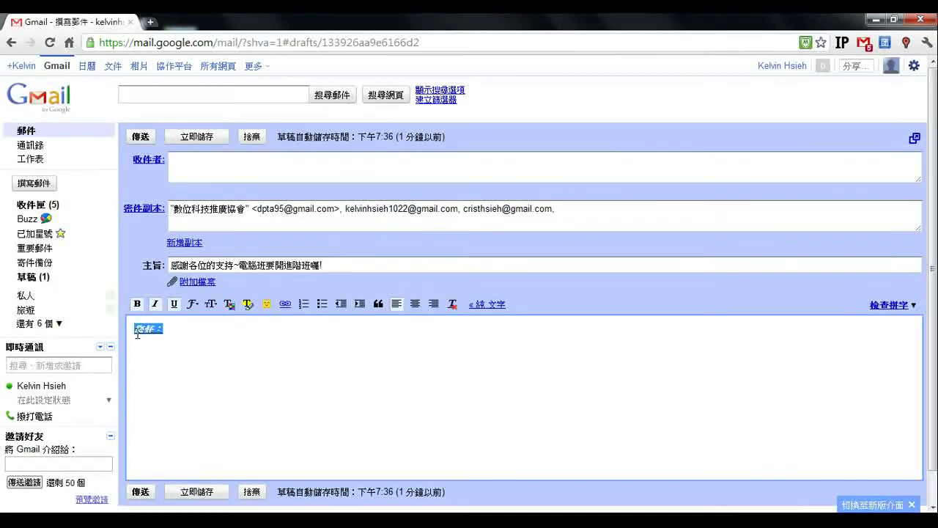
left_click(197, 307)
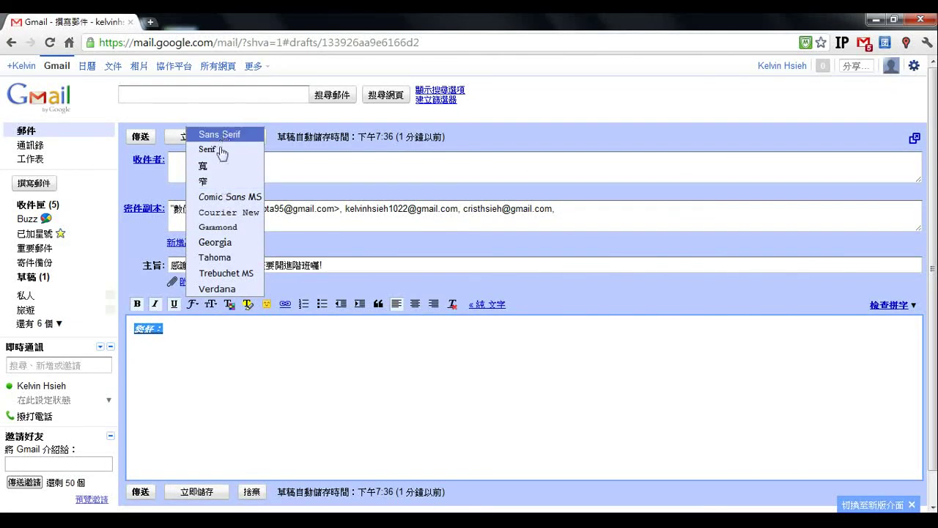
left_click(181, 328)
left_click_drag(174, 329, 136, 330)
left_click(154, 331)
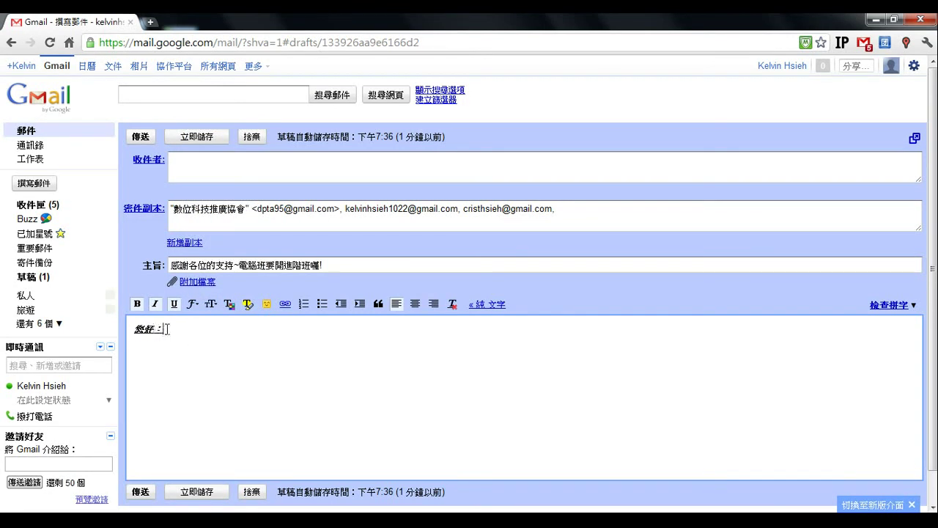
- Set the greeting to the 大 size and clear italic and bold from it
left_click_drag(169, 326, 135, 330)
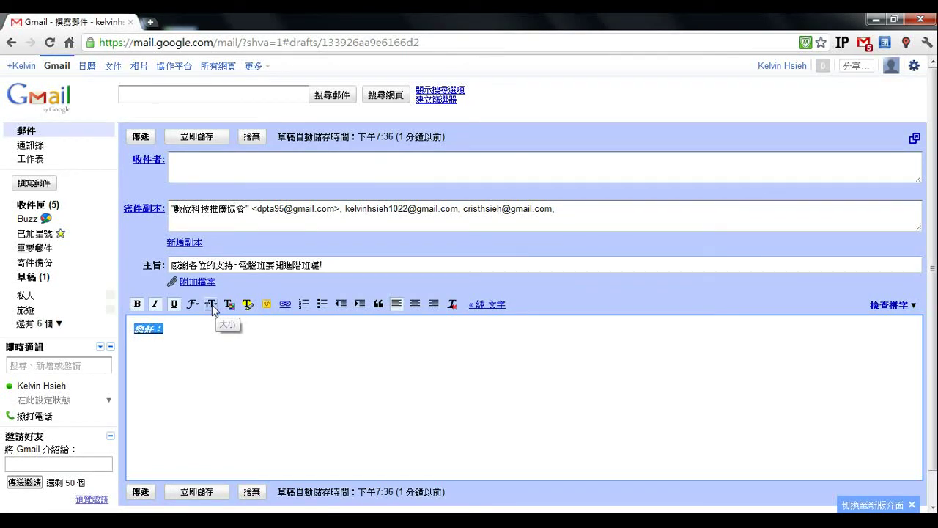
left_click(211, 304)
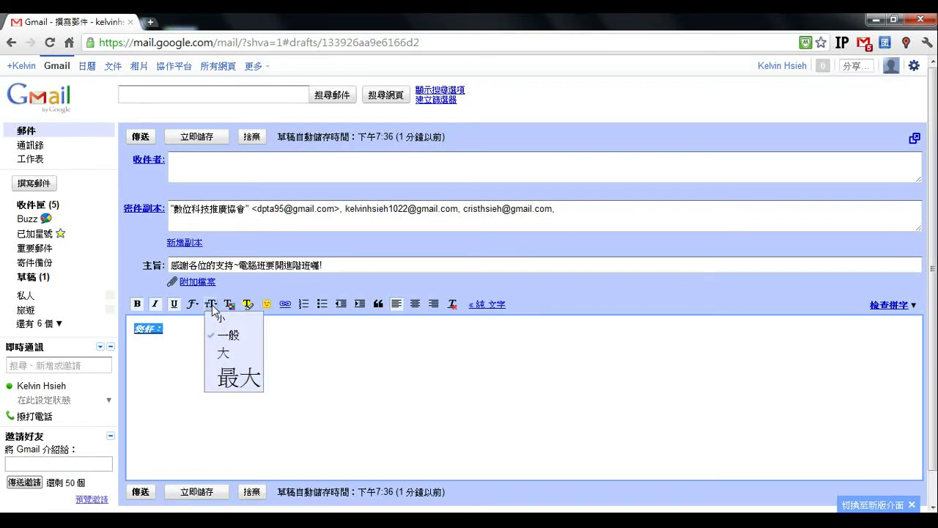
left_click(230, 353)
left_click_drag(198, 338, 134, 332)
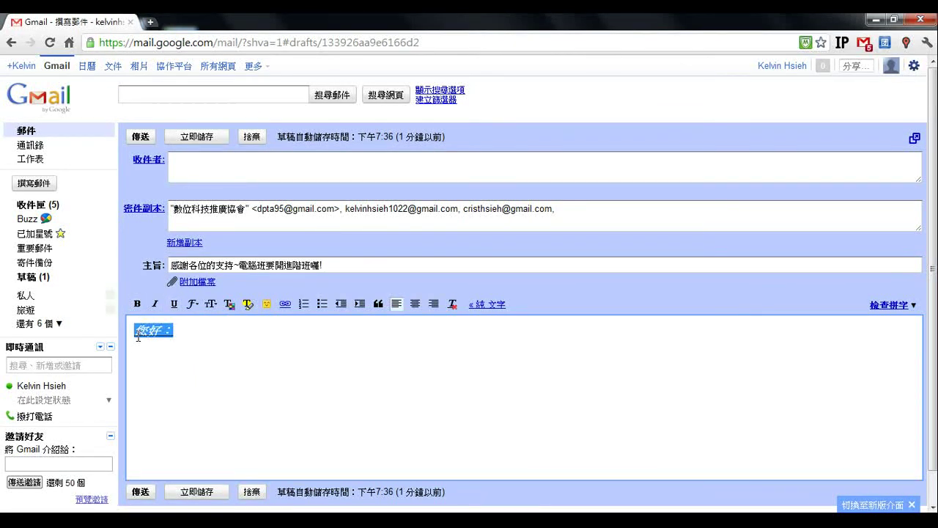
left_click(155, 303)
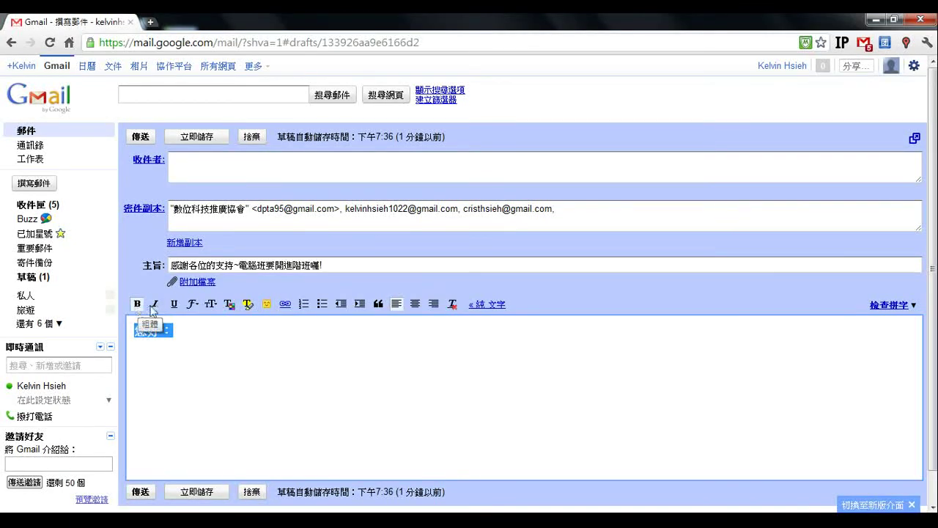
left_click(138, 307)
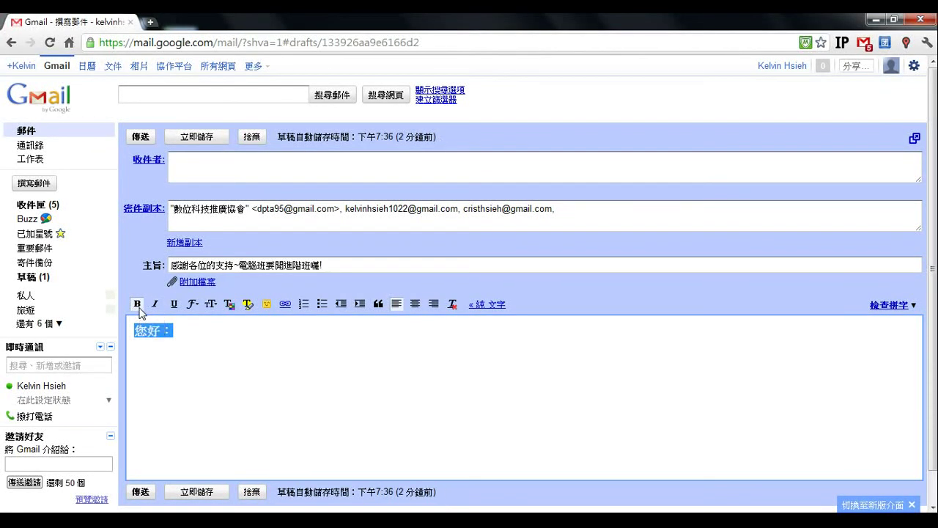
left_click(138, 305)
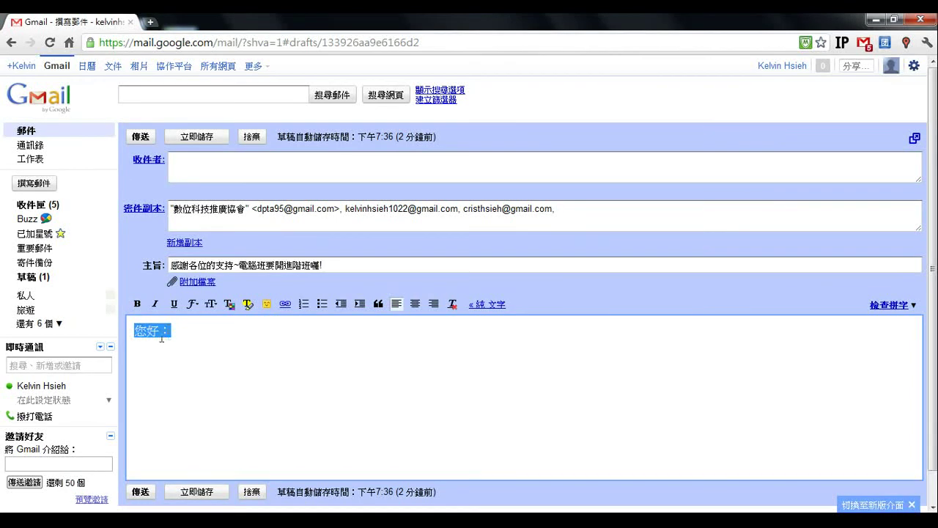
left_click(176, 333)
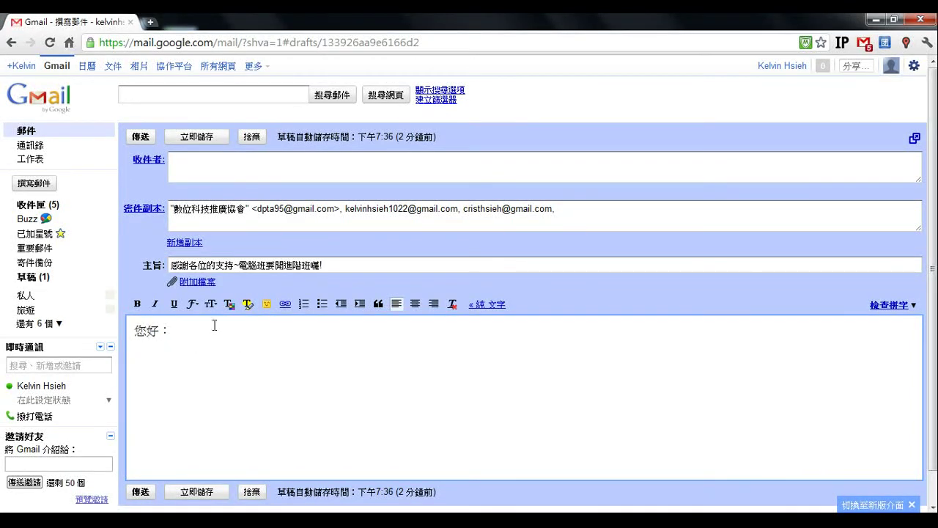
left_click_drag(170, 332, 135, 332)
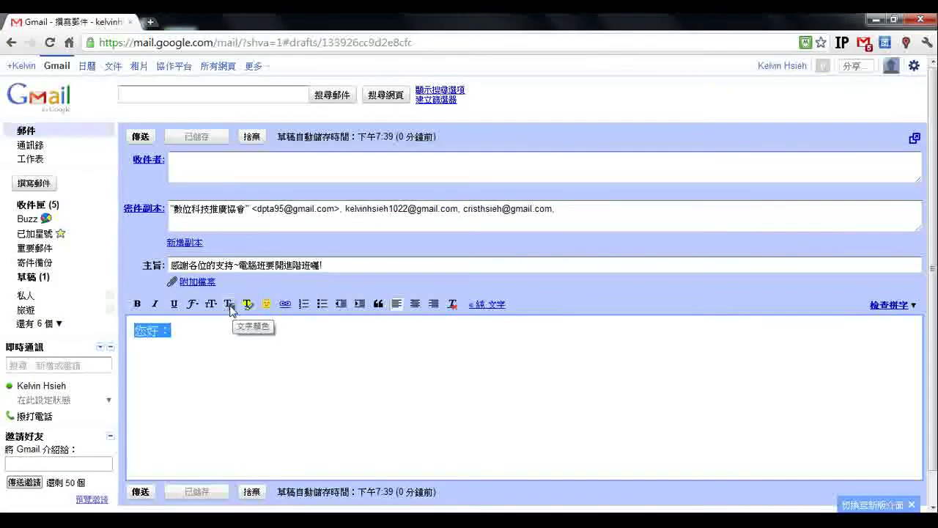
- Apply dark blue text colour to 您好：, then reselect it and bring up the highlight colours
left_click(229, 305)
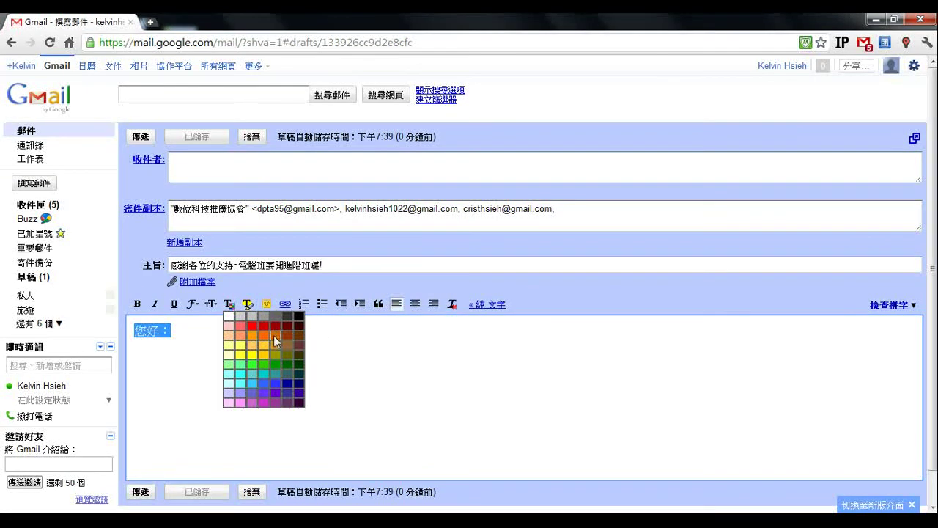
left_click(298, 385)
left_click(190, 342)
left_click_drag(135, 331, 195, 335)
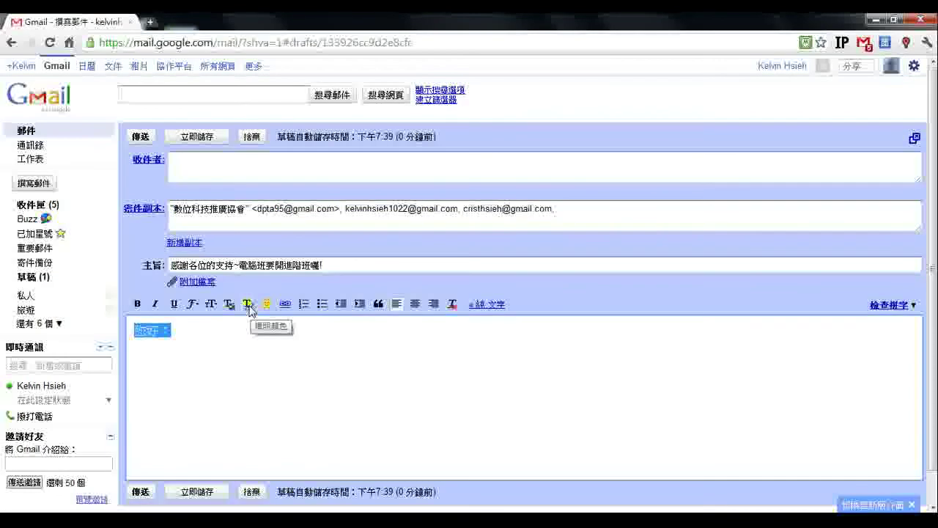
left_click(249, 304)
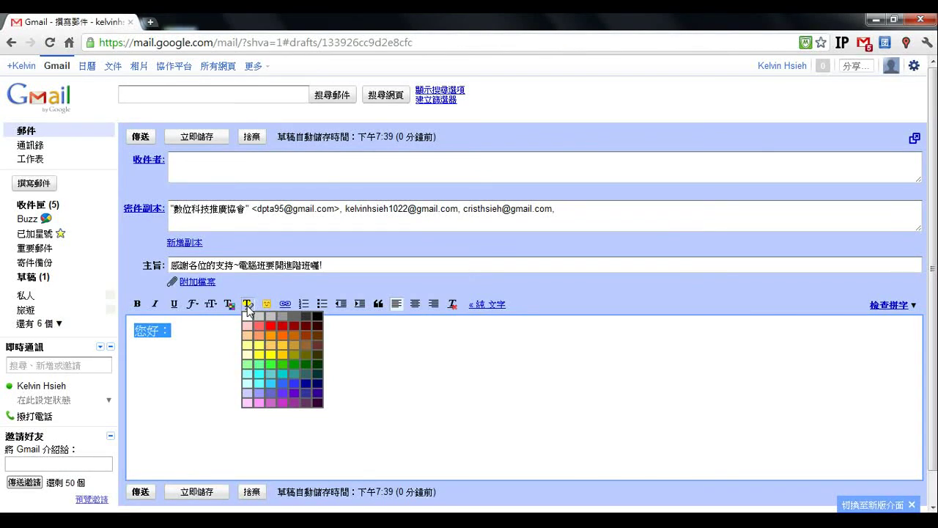
- Give the greeting 您好： a yellow background highlight
left_click(248, 309)
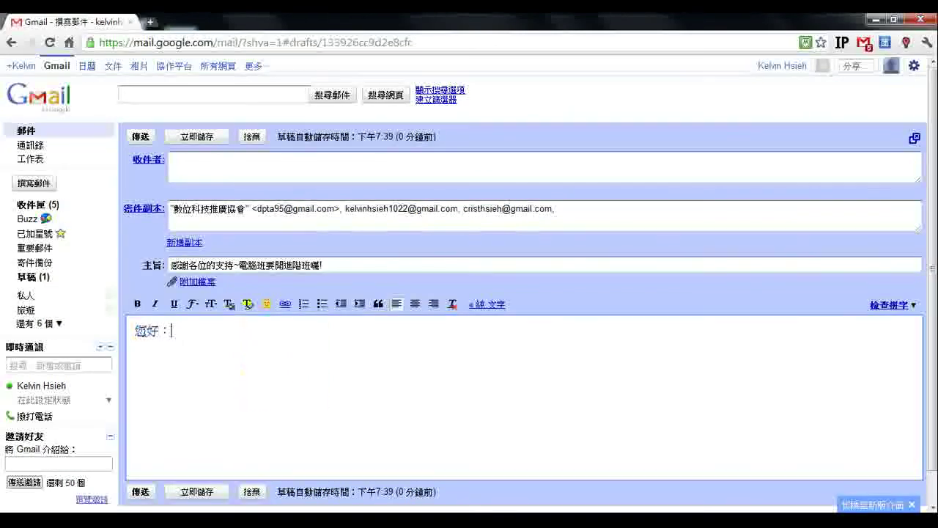
left_click(247, 308)
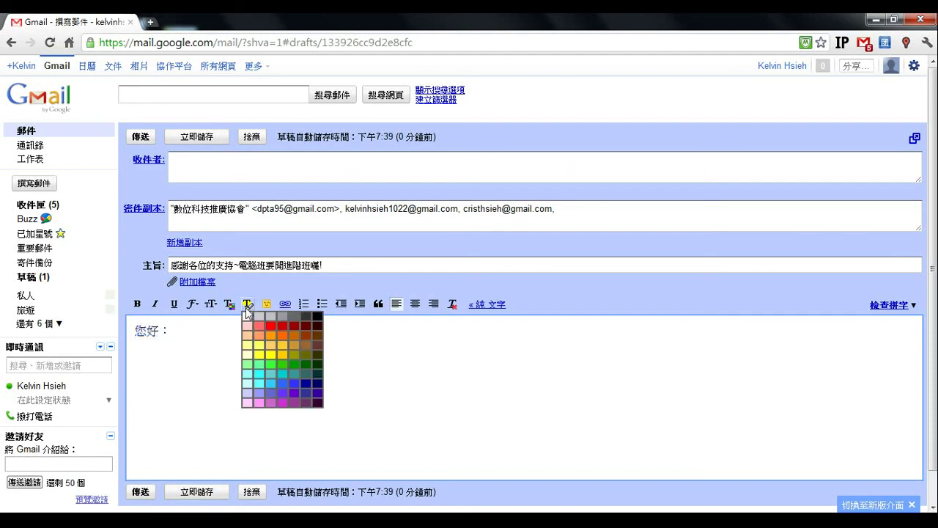
left_click(170, 333)
left_click_drag(170, 333, 129, 331)
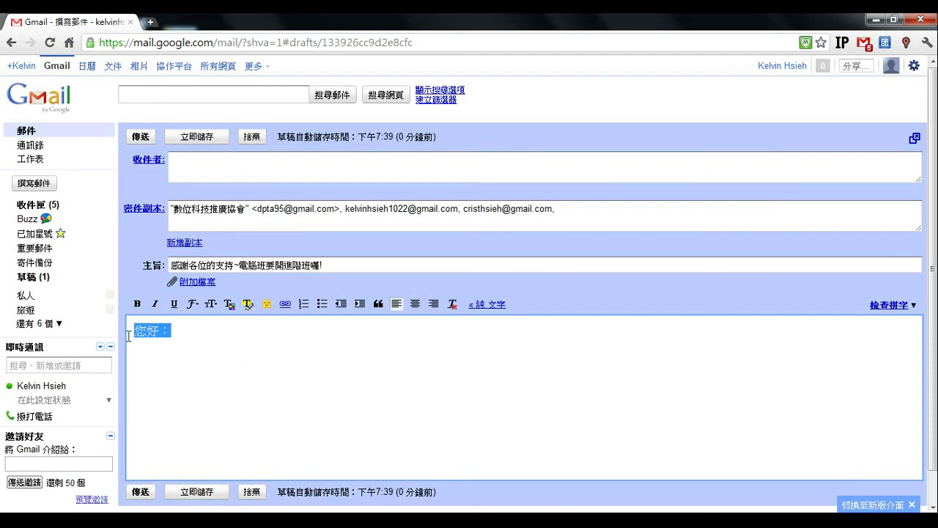
left_click(247, 303)
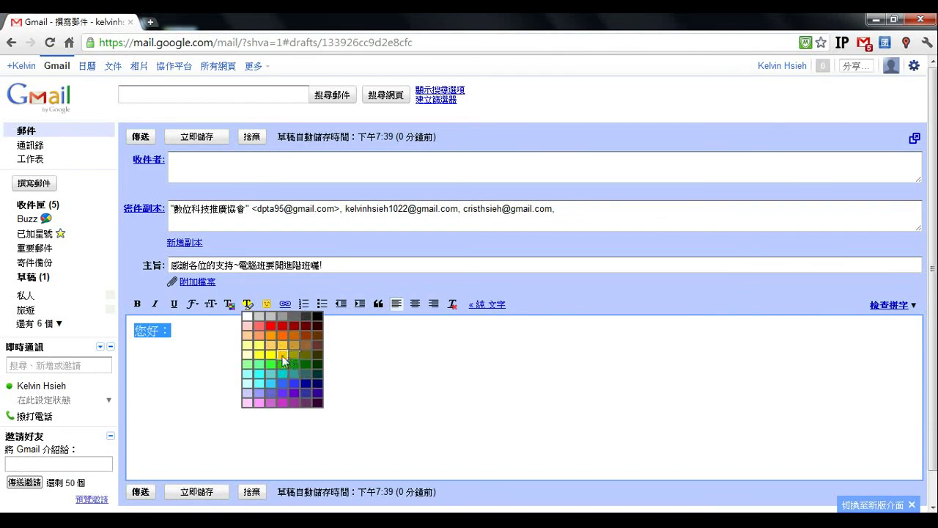
left_click(283, 359)
left_click(222, 356)
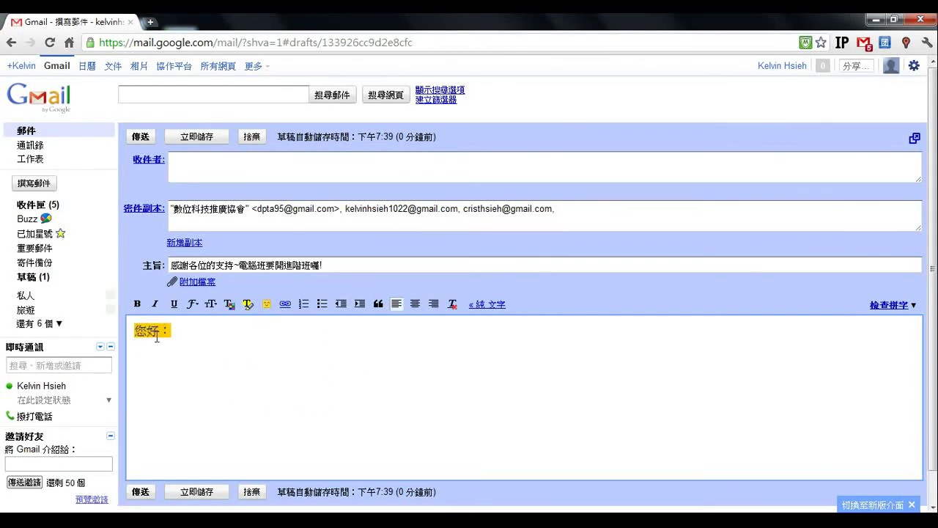
left_click_drag(134, 330, 171, 330)
left_click(180, 330)
- Make the yellow-highlighted greeting bold and select it again
key("shift+Left")
key("shift+Left")
key("shift+Left")
key("Down")
left_click_drag(134, 330, 171, 332)
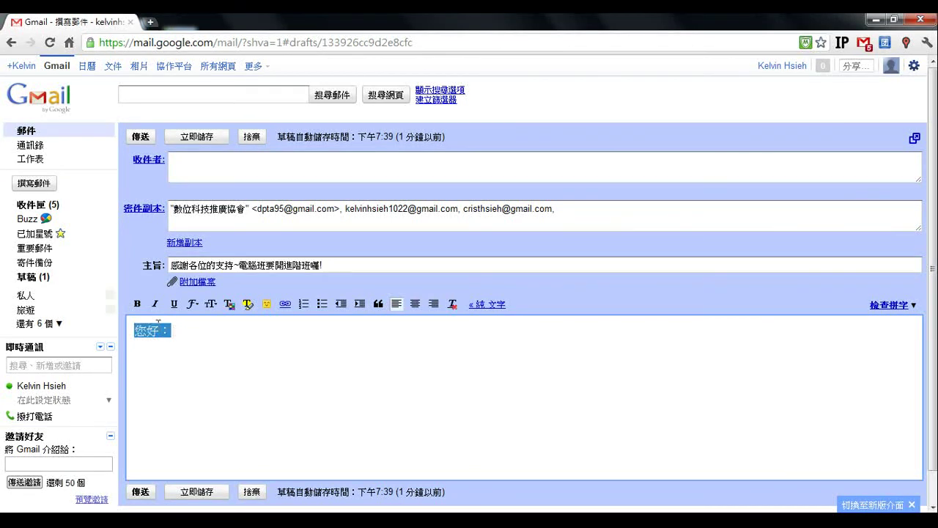
left_click(136, 304)
left_click(180, 330)
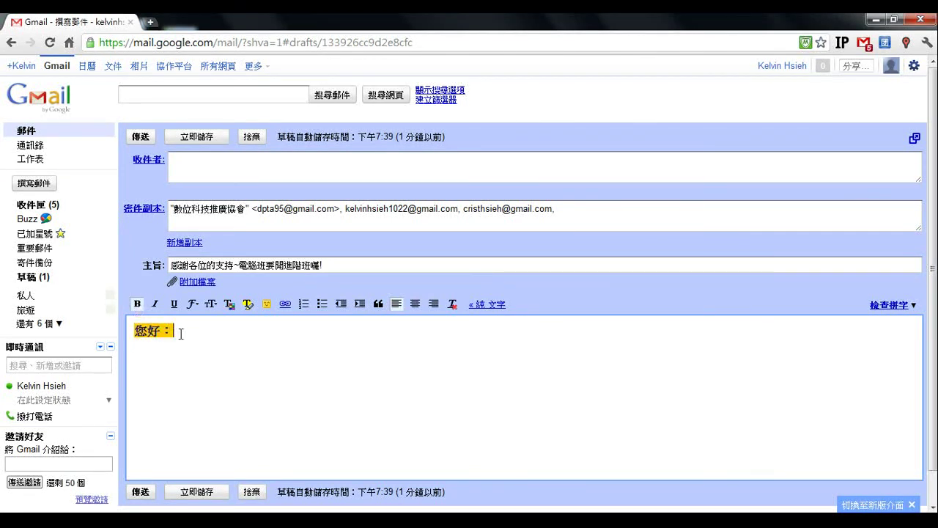
left_click_drag(135, 332, 177, 330)
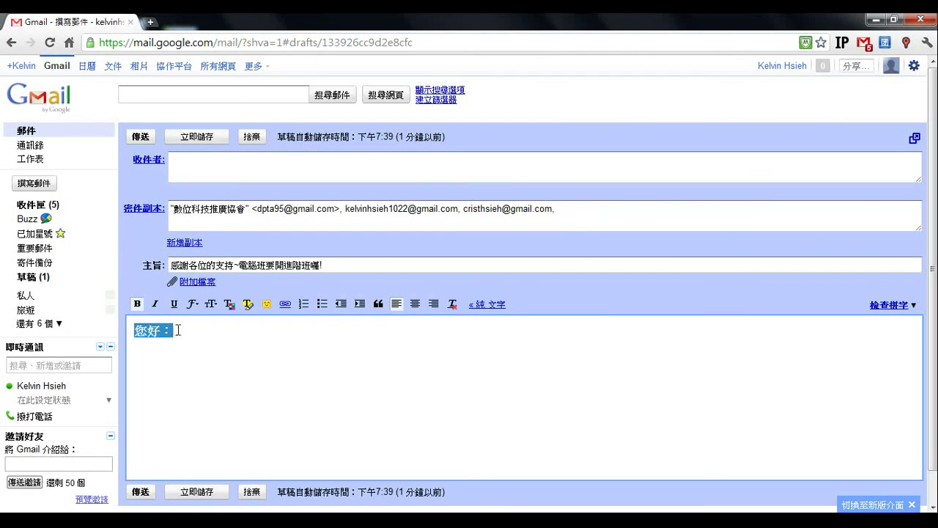
left_click(203, 336)
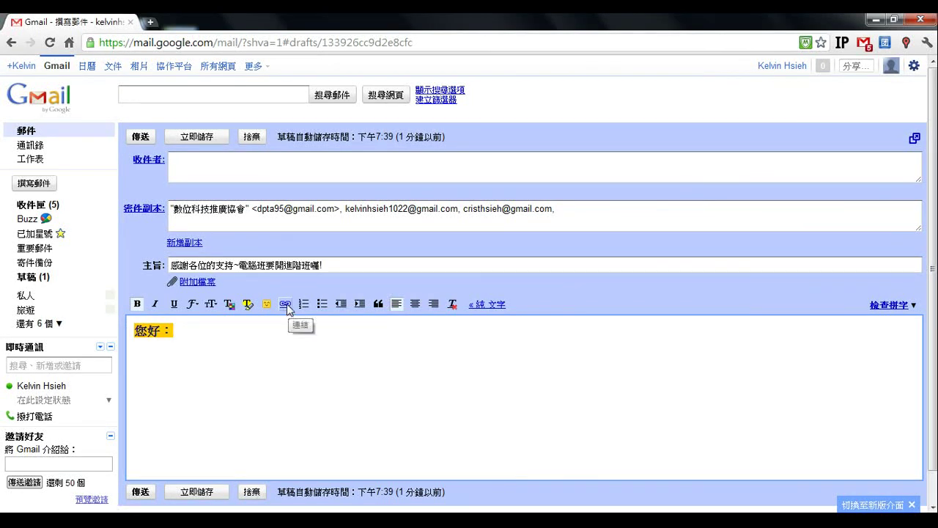
left_click_drag(175, 331, 133, 331)
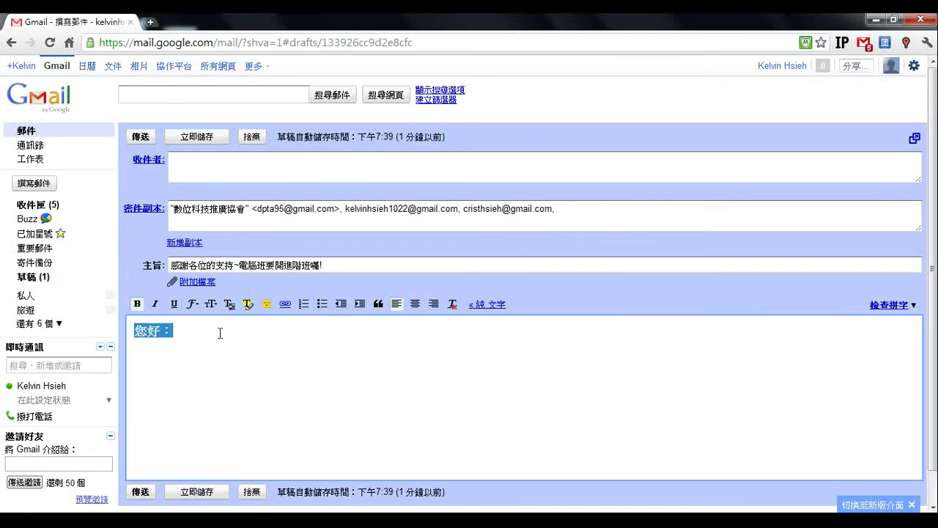
- Start a web-address link on the greeting with display text 數位科技推廣協會
left_click(285, 305)
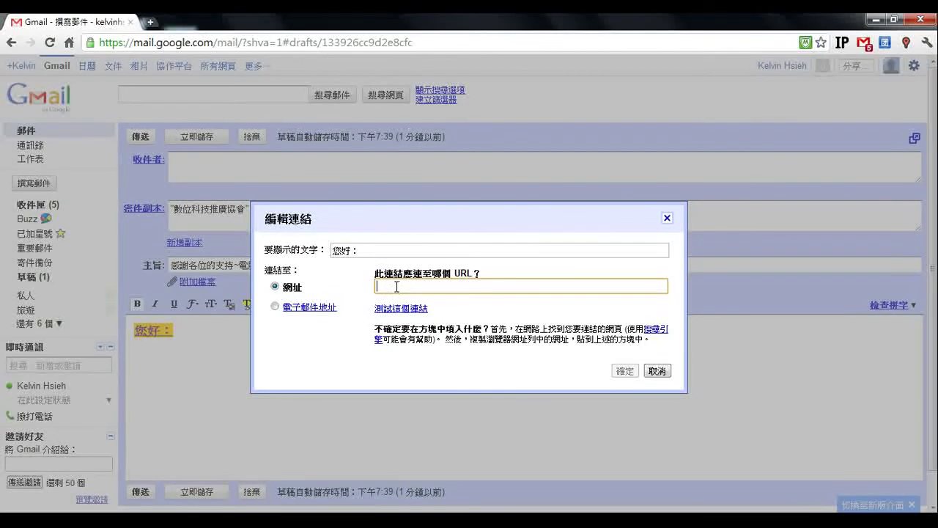
left_click(275, 306)
left_click(276, 287)
left_click_drag(368, 250, 332, 250)
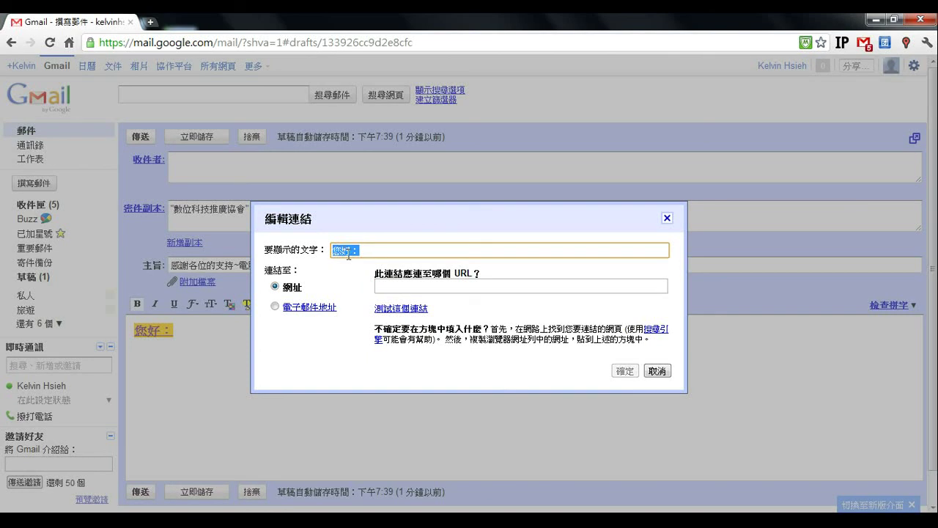
key("BackSpace")
type("睡科技推廣協會")
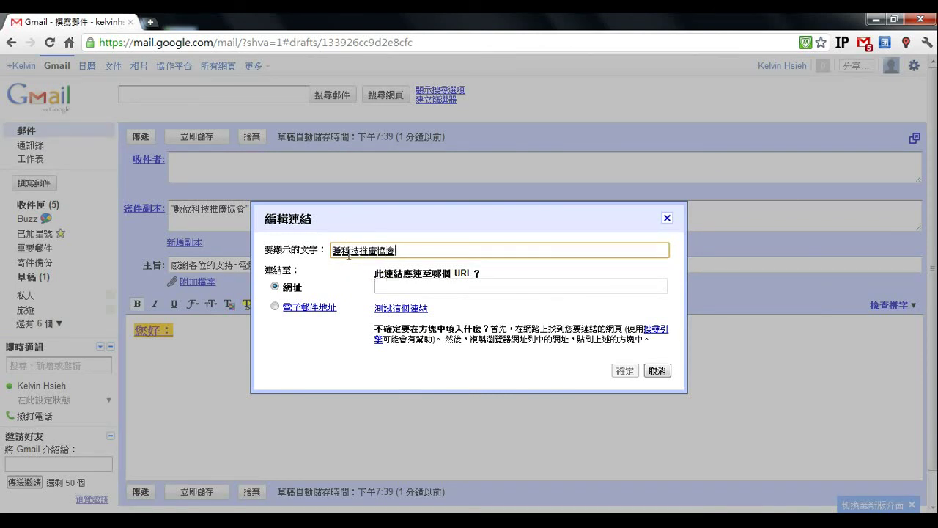
key("Return")
key("BackSpace")
type("數位")
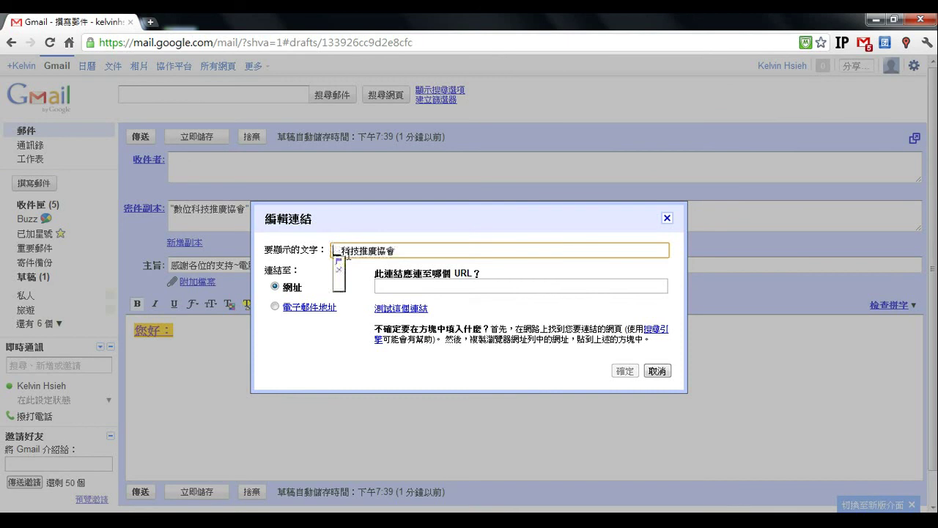
left_click(392, 284)
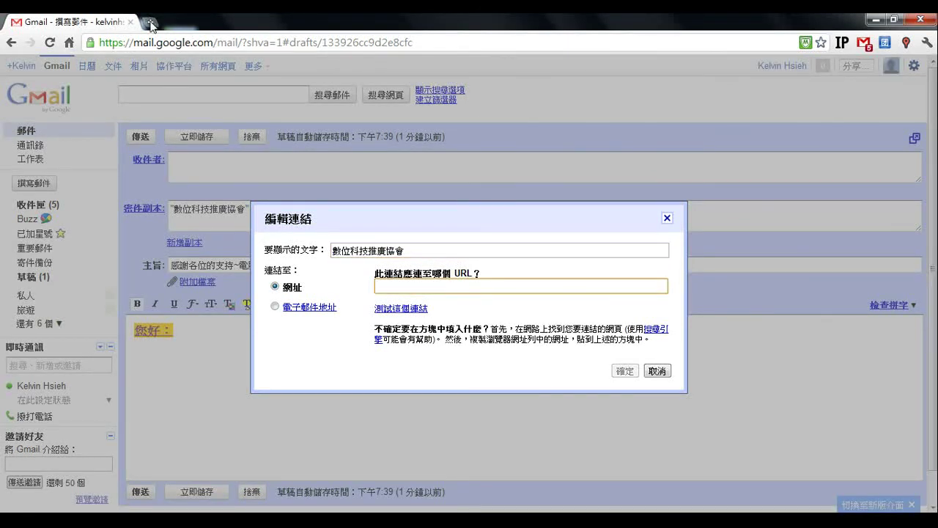
- Copy 數位科技推廣協會 and paste it into a new browser tab
key("shift+Tab")
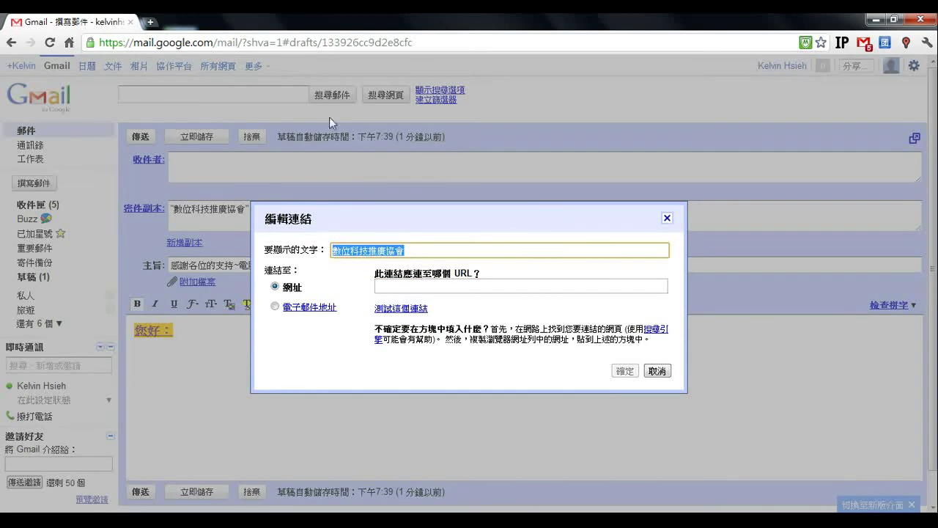
key("ctrl+c")
left_click(155, 24)
key("ctrl+v")
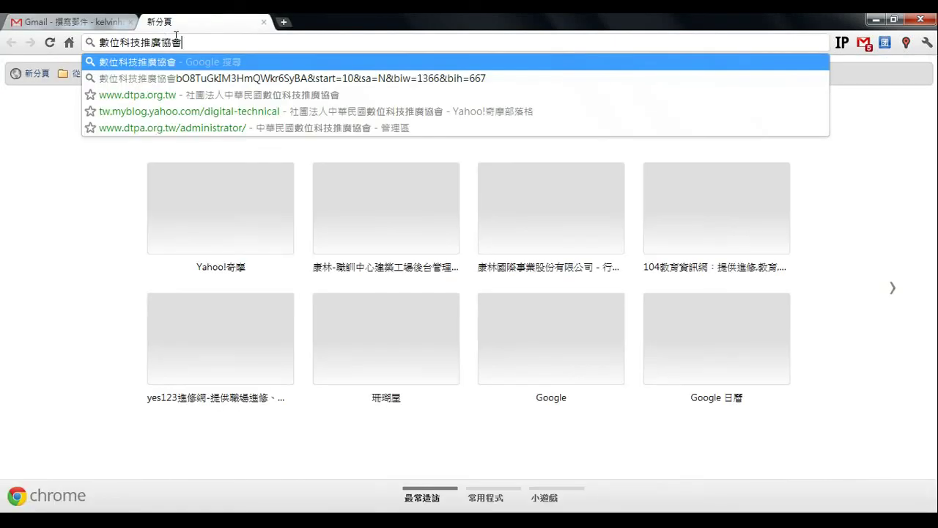
- Search 數位科技推廣協會, copy the blog address dptaedu.blogspot.com, and return to Gmail
key("Return")
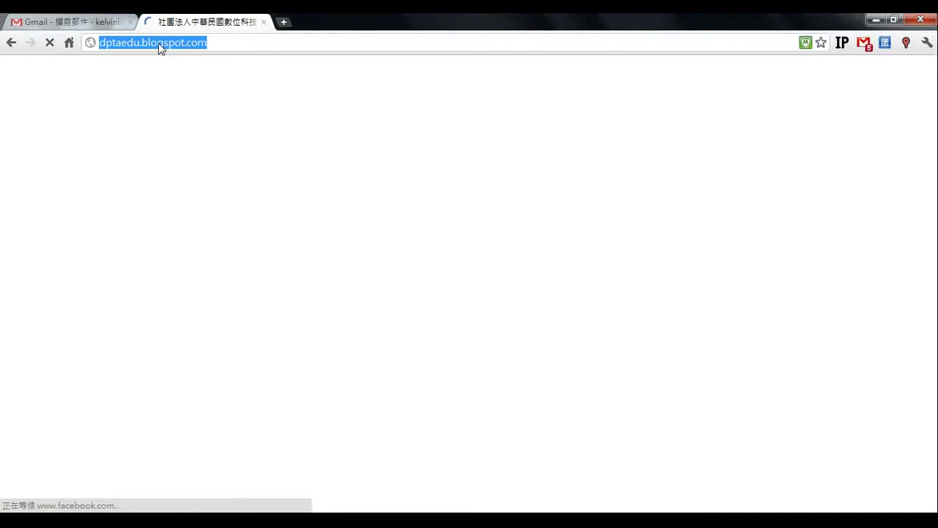
left_click(195, 48)
left_click(68, 25)
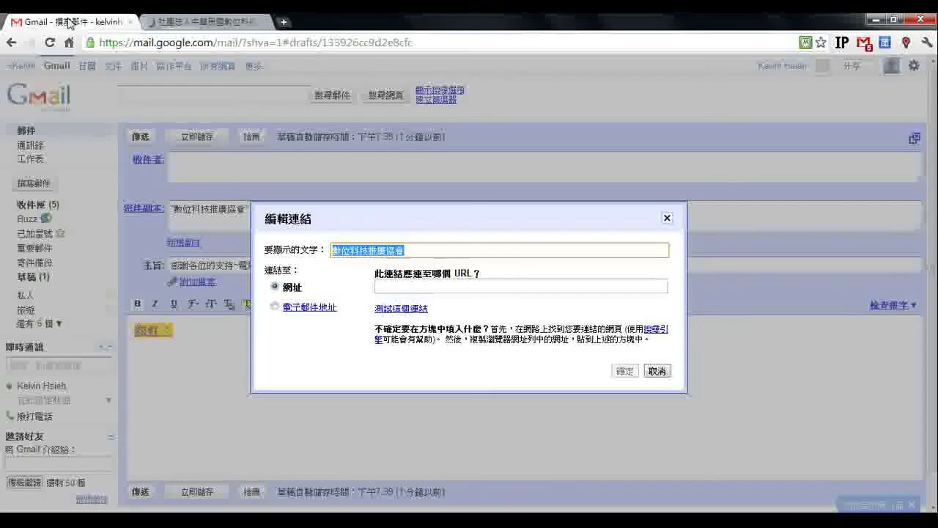
left_click(395, 286)
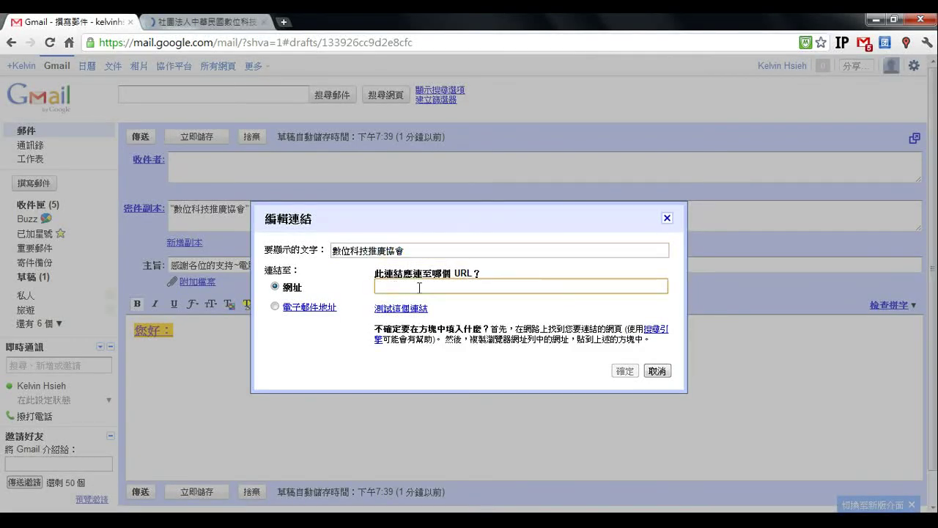
key("ctrl+v")
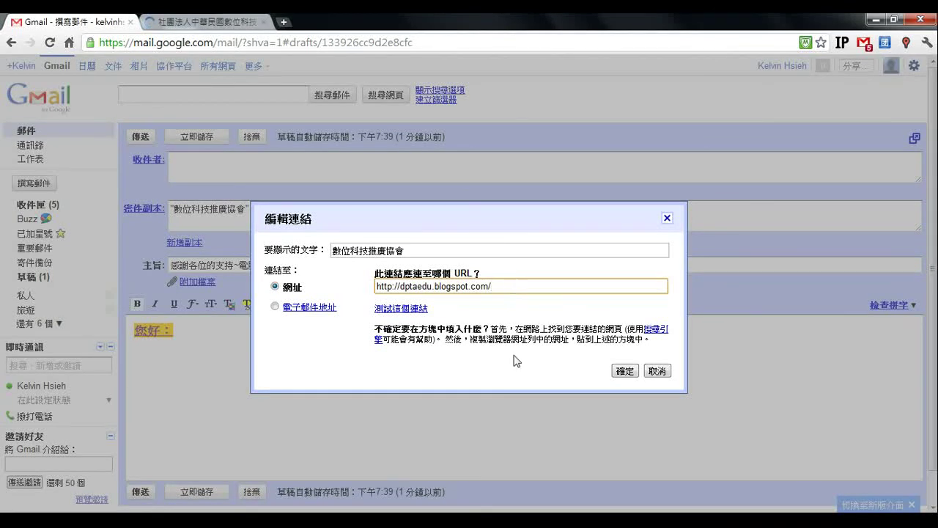
left_click(624, 370)
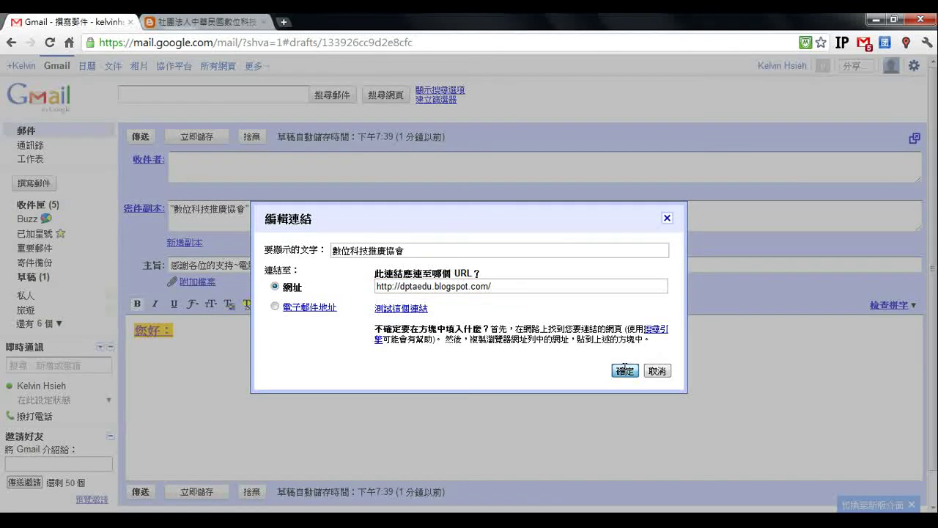
left_click_drag(244, 335, 133, 335)
left_click(132, 335)
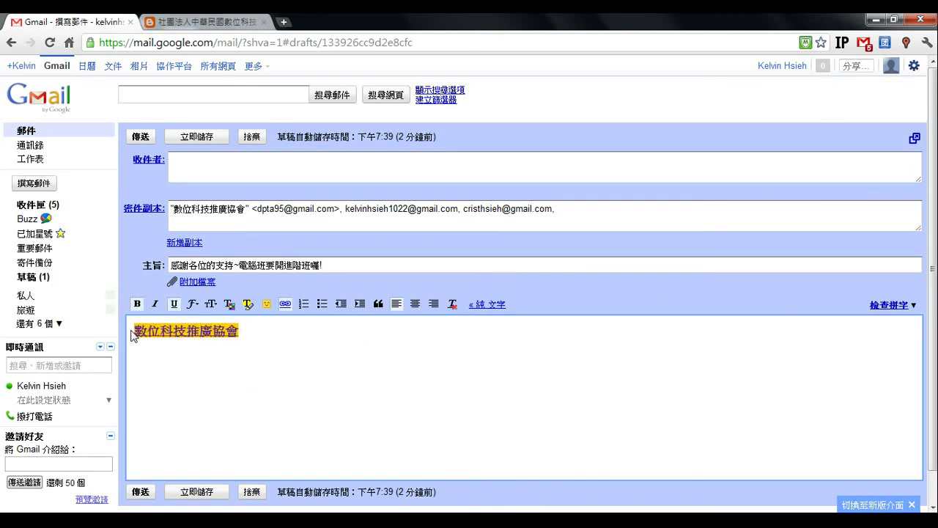
left_click(213, 331)
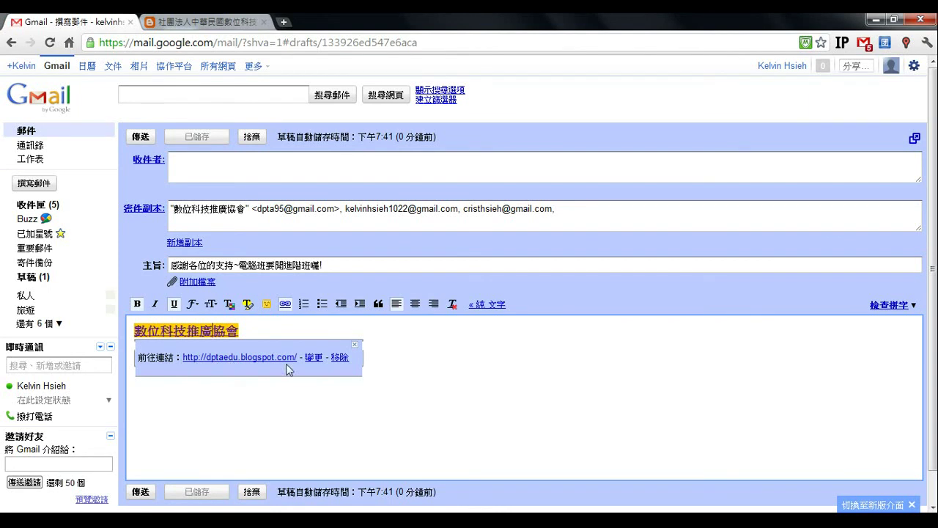
left_click(235, 336)
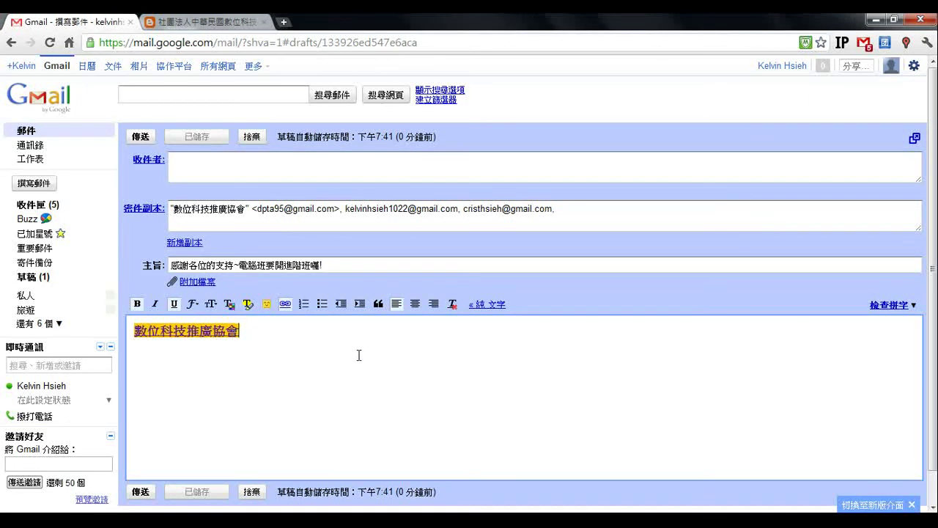
scroll(358, 361, "down", 1)
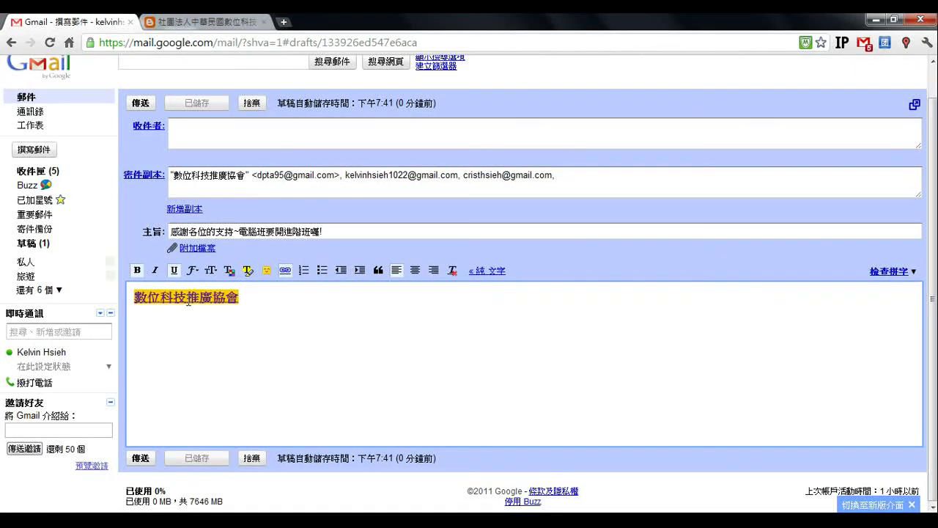
left_click(143, 460)
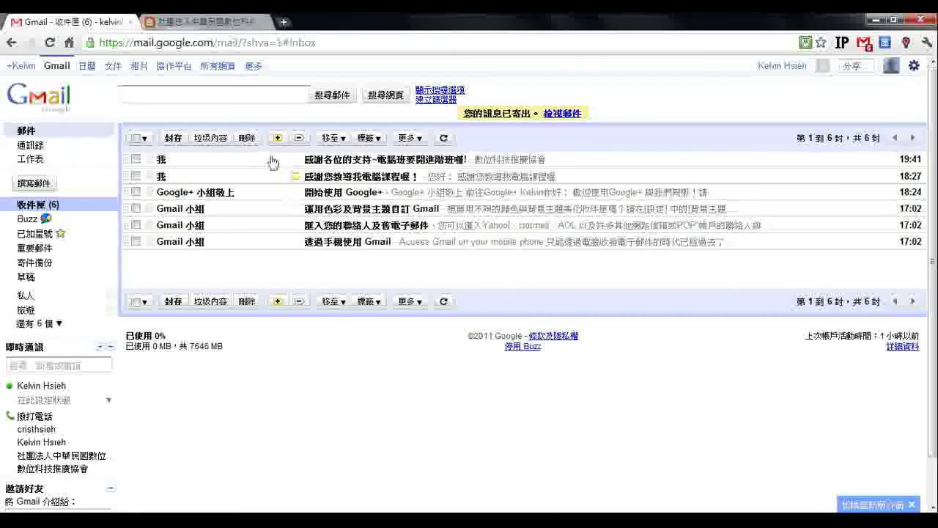
- Open the received 感謝各位的支持~電腦班要開進階班囉! message and follow its 數位科技推廣協會 link
left_click(187, 162)
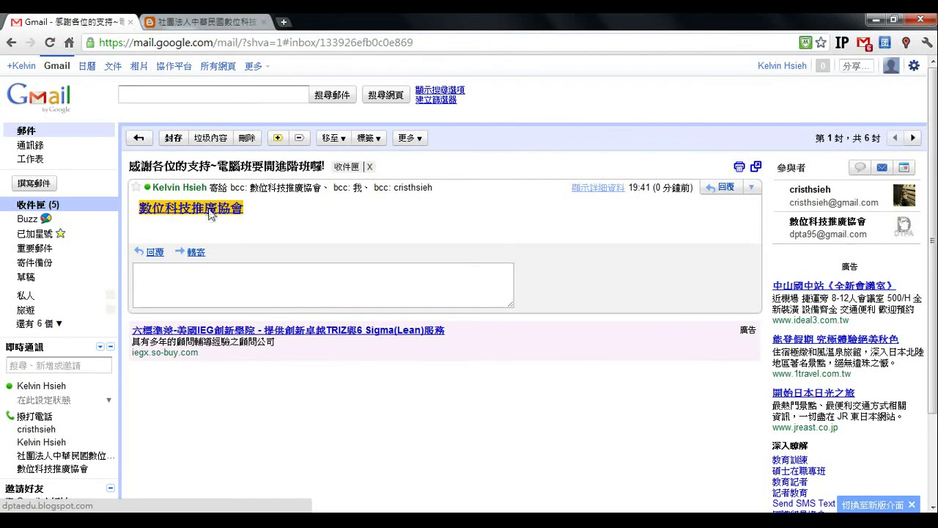
left_click(233, 212)
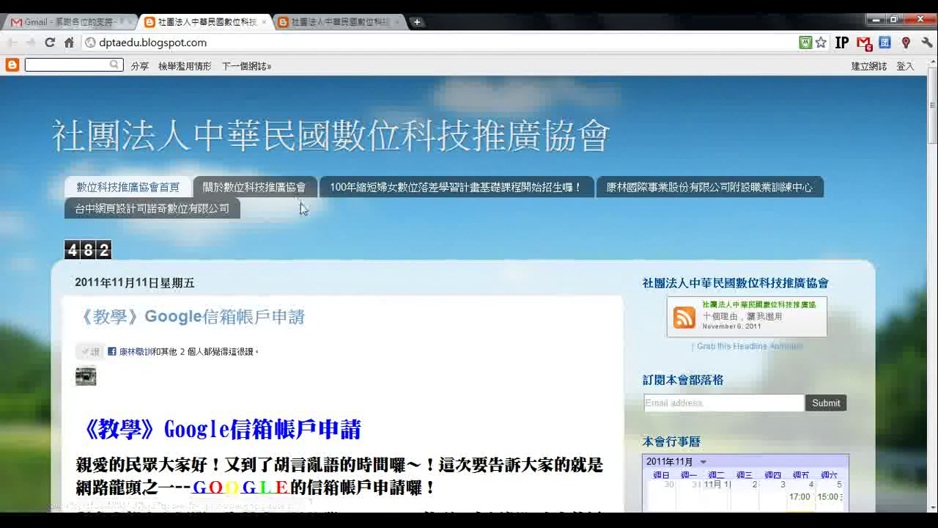
- Scroll down the association's dptaedu.blogspot.com blog page to look it over
scroll(285, 179, "down", 1)
scroll(285, 179, "down", 1)
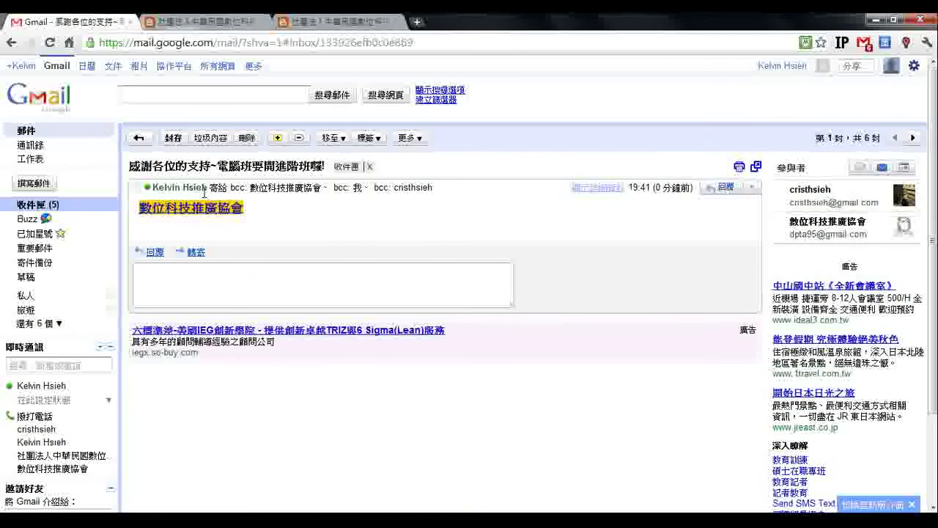
- Review the sent '感謝各位的支持~電腦班要開進階班囉!' message in 寄件備份, then start a new message
left_click(44, 261)
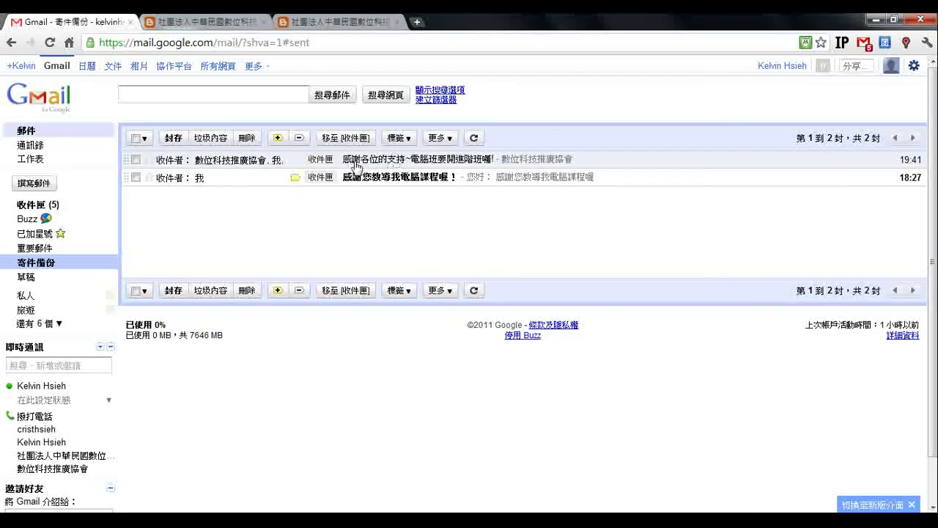
left_click(244, 161)
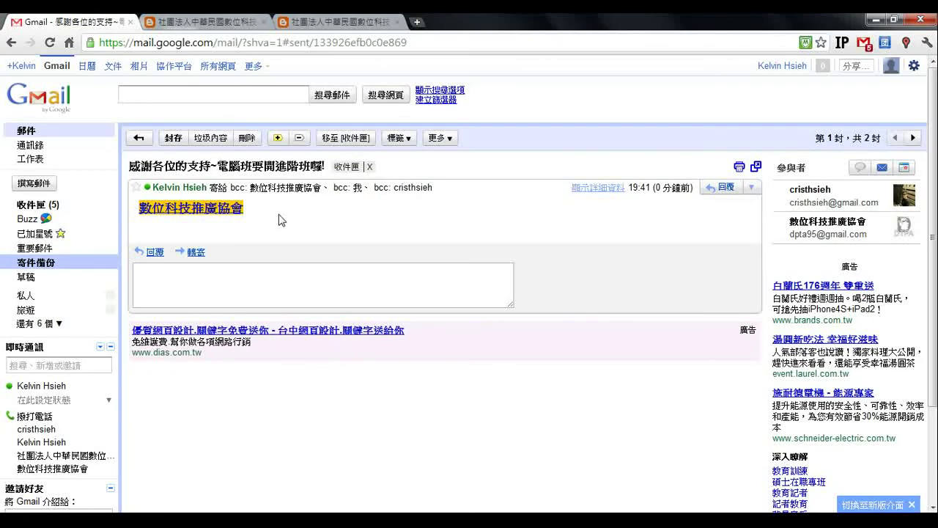
left_click(34, 264)
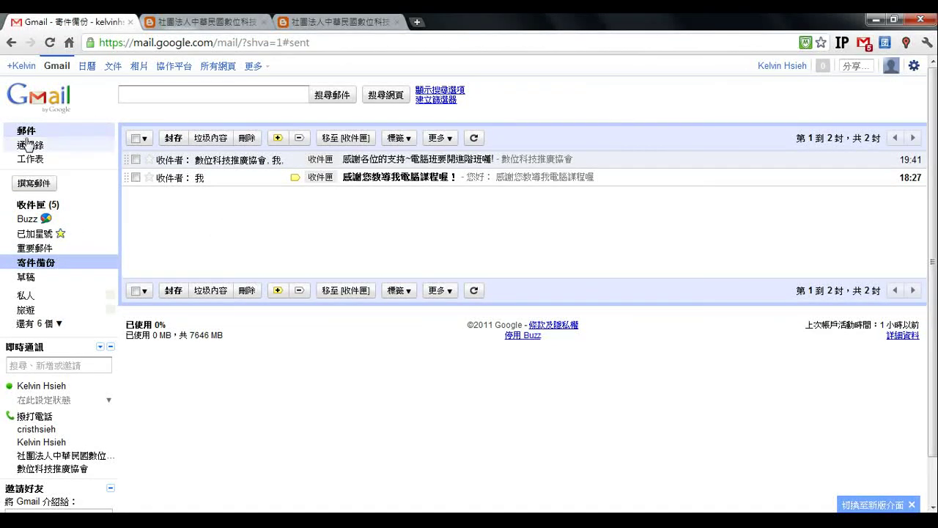
left_click(31, 187)
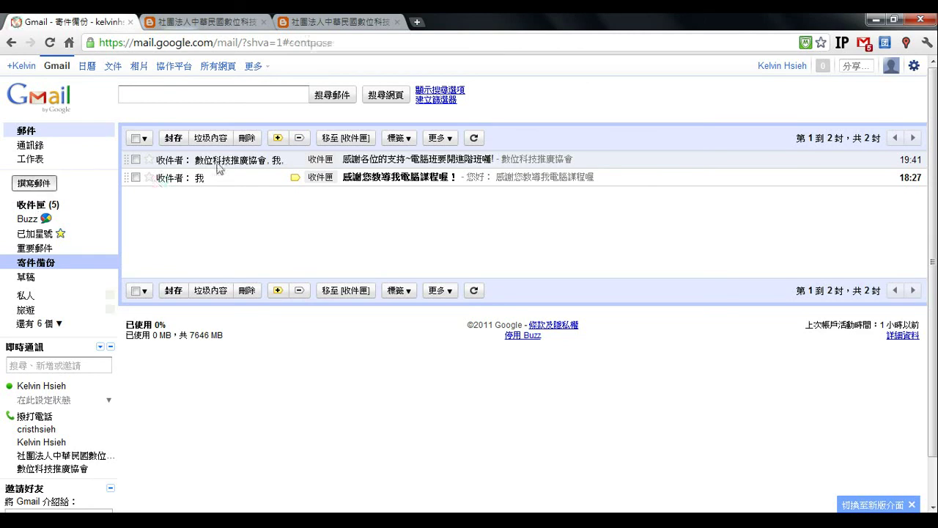